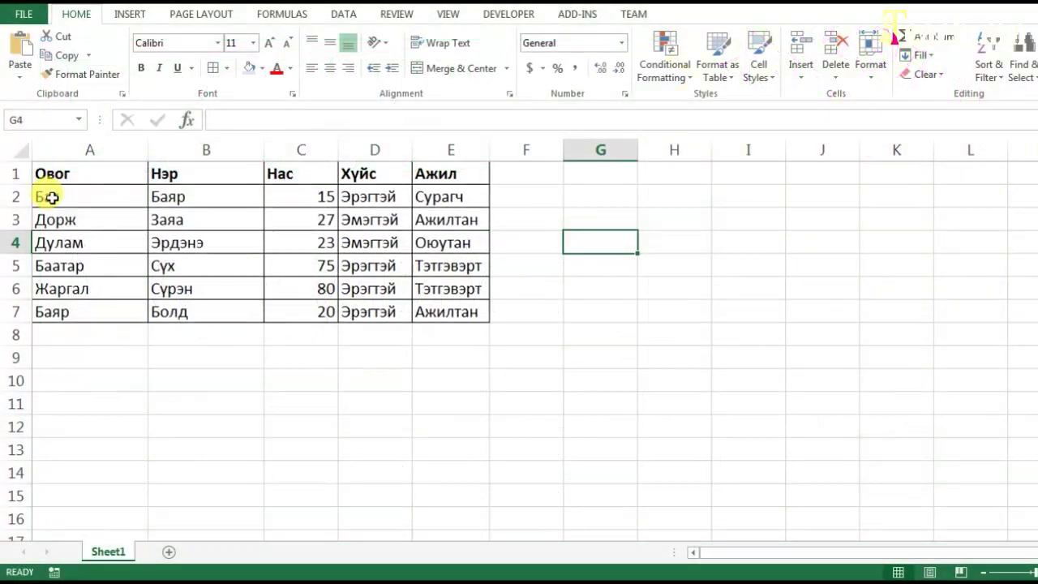
Shade rows 2, 4, 6 and 8 light blue one by one, then undo the fills.
{"action": "left_click_drag", "start_coordinate": [51, 197], "coordinate": [442, 197]}
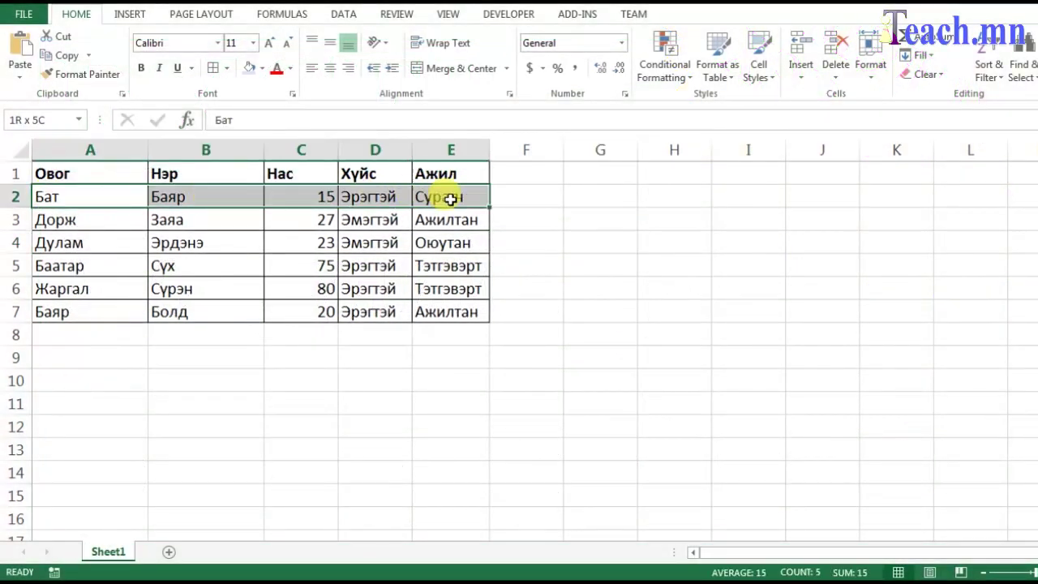
{"action": "left_click", "coordinate": [249, 68]}
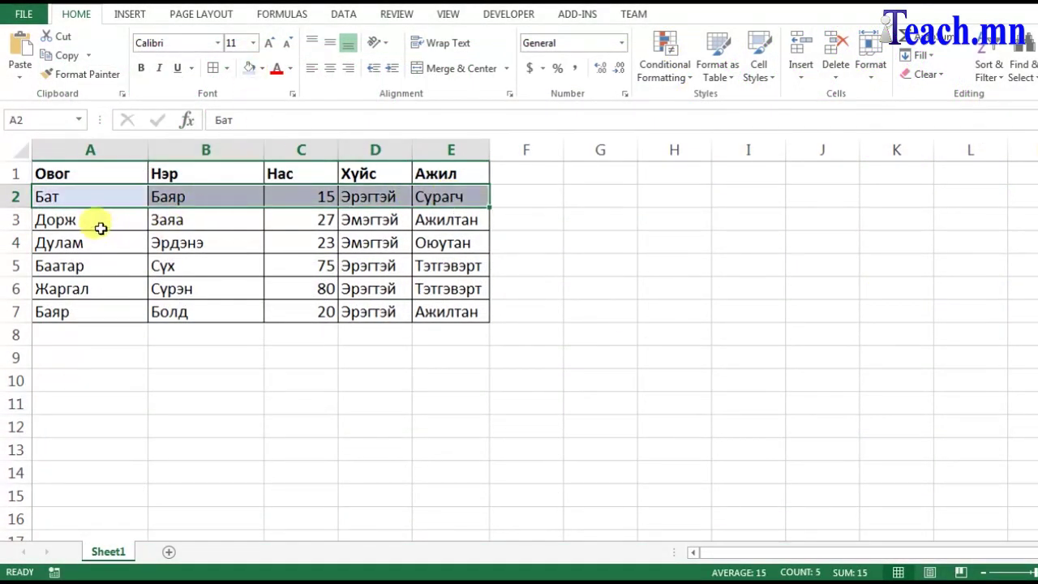
{"action": "left_click_drag", "start_coordinate": [81, 242], "coordinate": [441, 242]}
{"action": "left_click", "coordinate": [249, 68]}
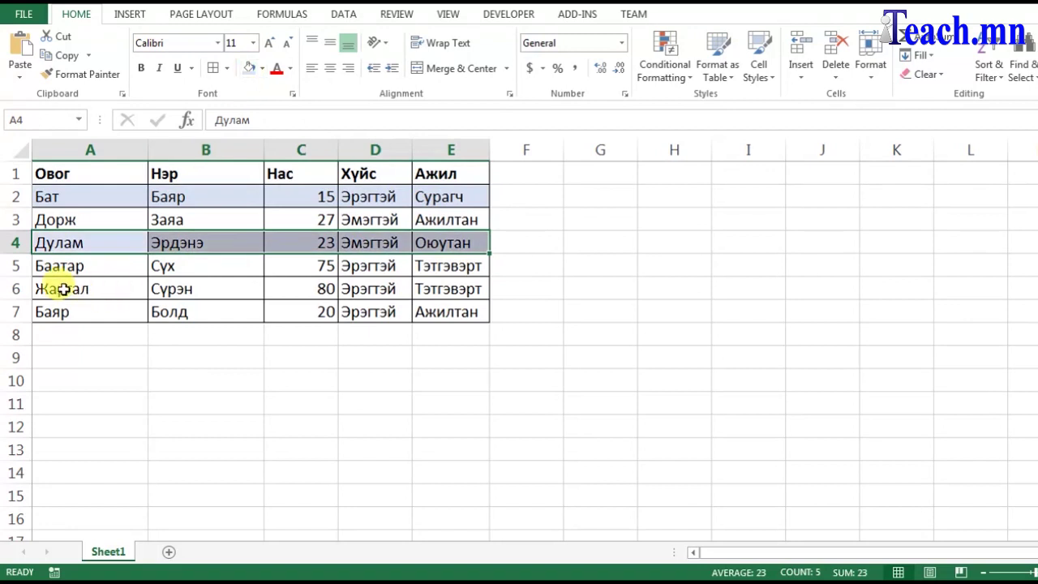
{"action": "left_click_drag", "start_coordinate": [76, 289], "coordinate": [436, 289]}
{"action": "left_click", "coordinate": [249, 68]}
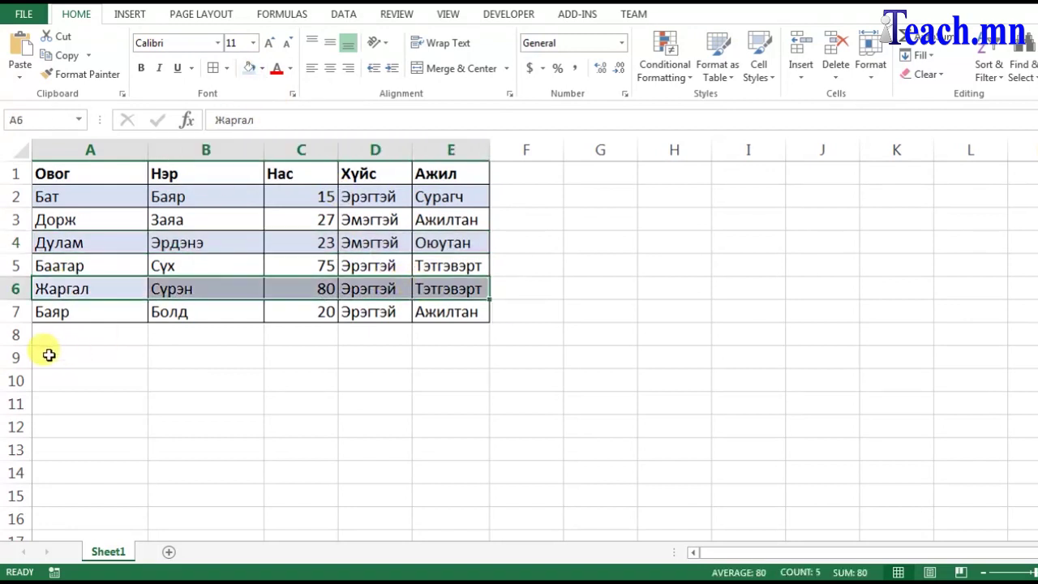
{"action": "left_click_drag", "start_coordinate": [48, 335], "coordinate": [442, 334]}
{"action": "left_click", "coordinate": [249, 68]}
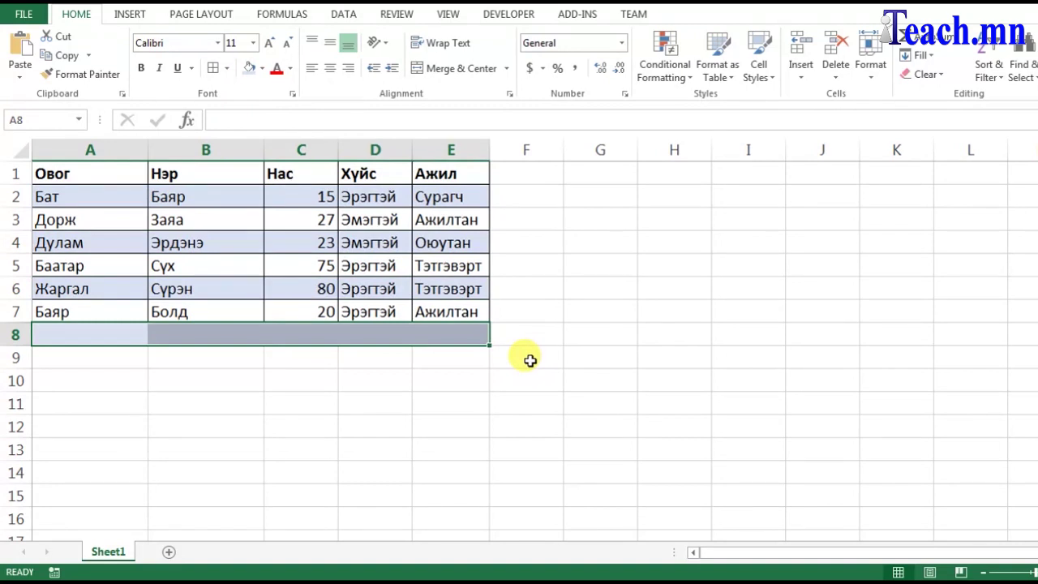
{"action": "left_click", "coordinate": [519, 287]}
{"action": "key", "text": "ctrl+z"}
{"action": "key", "text": "ctrl+z"}
{"action": "key", "text": "ctrl+z"}
{"action": "key", "text": "ctrl+z"}
{"action": "key", "text": "ctrl+z"}
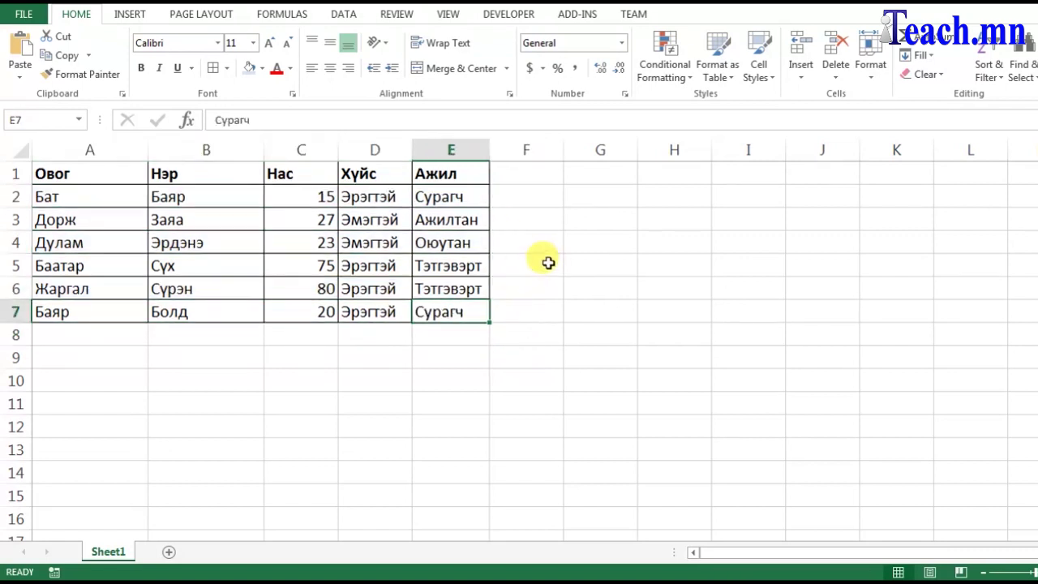
{"action": "left_click", "coordinate": [548, 263]}
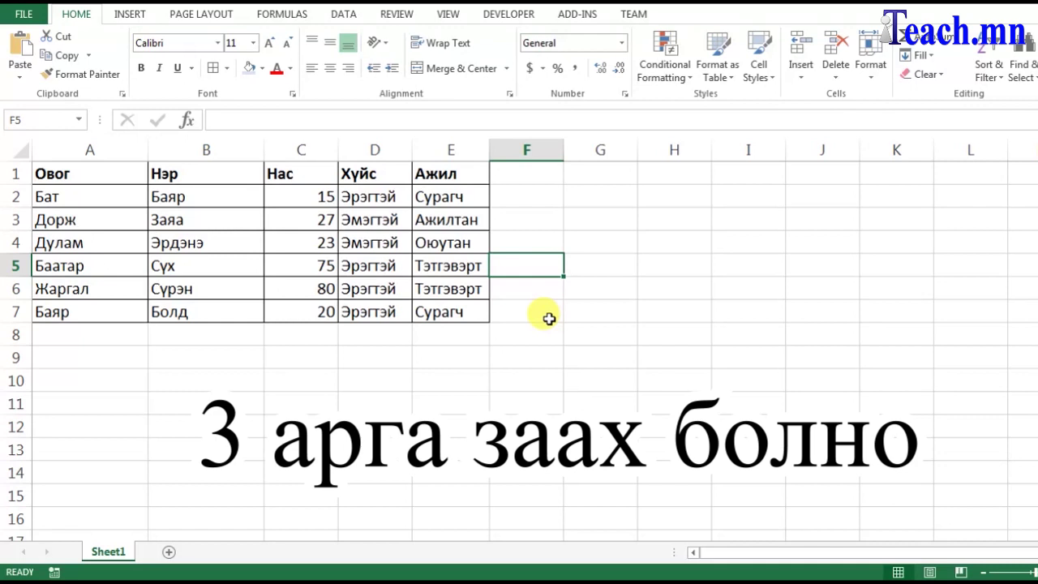
{"action": "left_click_drag", "start_coordinate": [97, 197], "coordinate": [450, 197]}
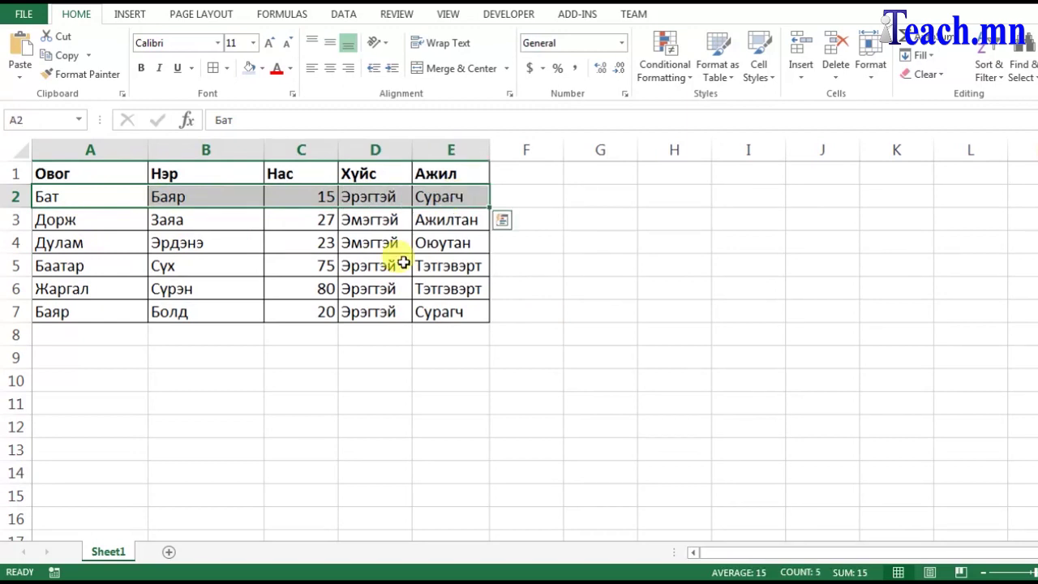
Fill A2:E2 light blue and drag A2:E3 down to row 15, repeating the Бат/Дорж rows.
{"action": "left_click", "coordinate": [249, 72]}
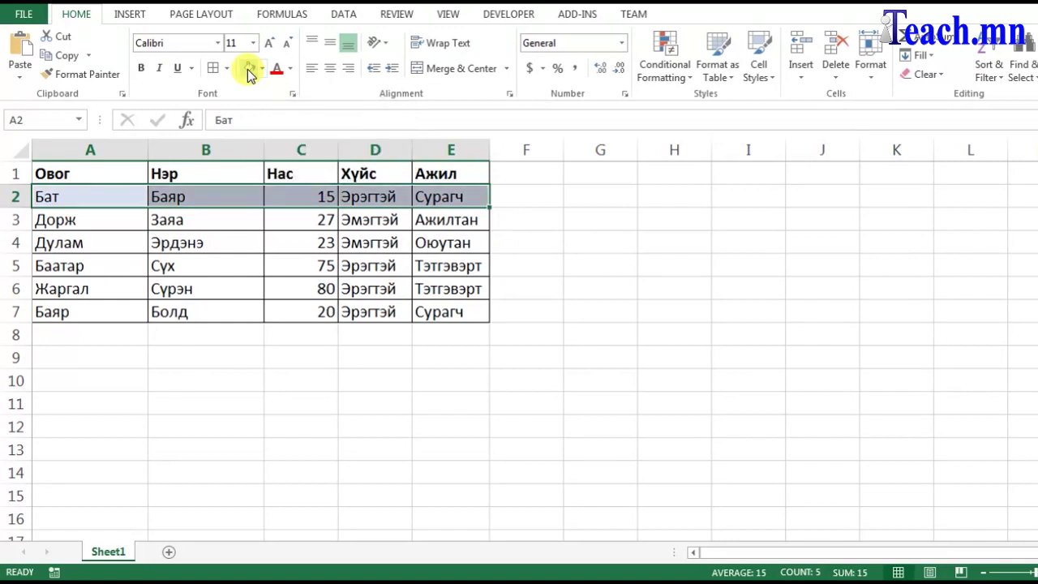
{"action": "left_click", "coordinate": [394, 261]}
{"action": "left_click", "coordinate": [70, 199]}
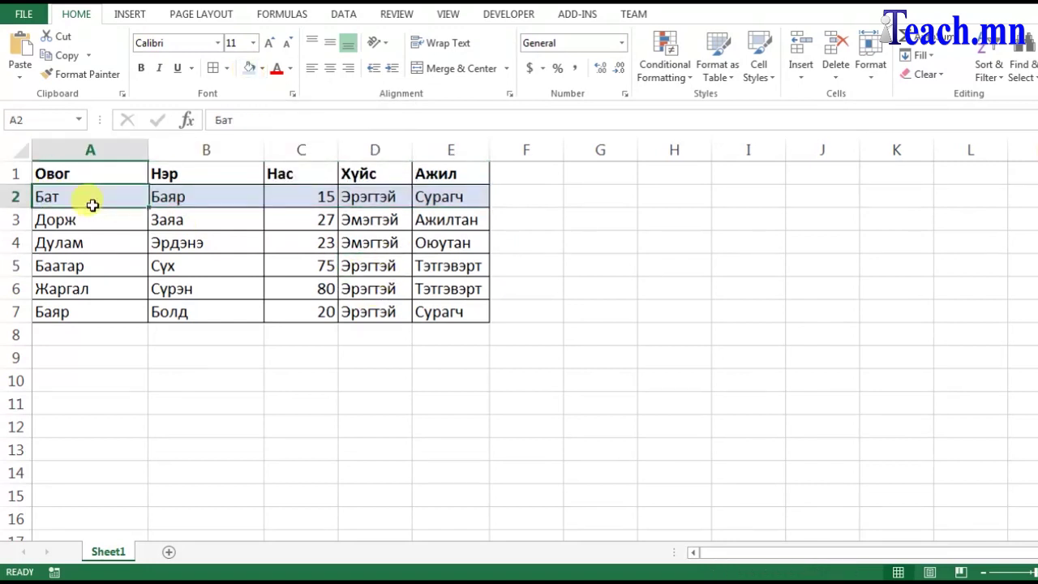
{"action": "left_click_drag", "start_coordinate": [71, 199], "coordinate": [447, 220]}
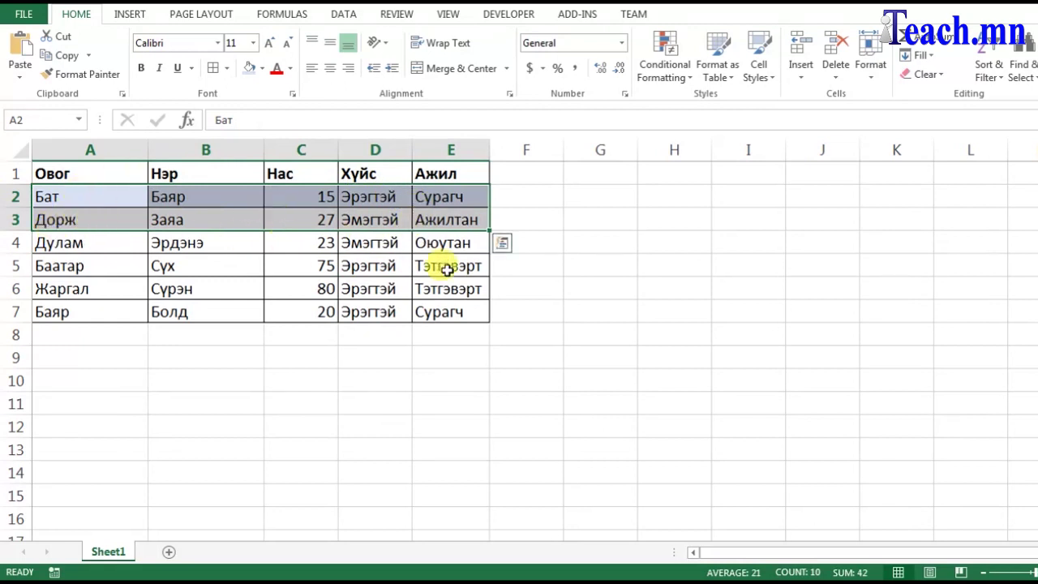
{"action": "left_click_drag", "start_coordinate": [489, 230], "coordinate": [487, 498]}
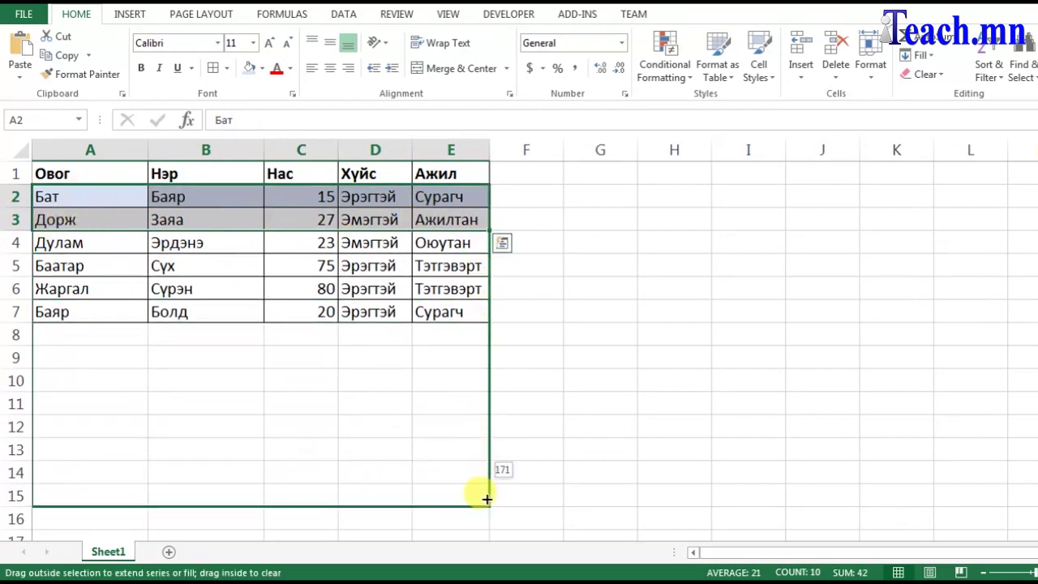
{"action": "left_click_drag", "start_coordinate": [487, 498], "coordinate": [484, 495]}
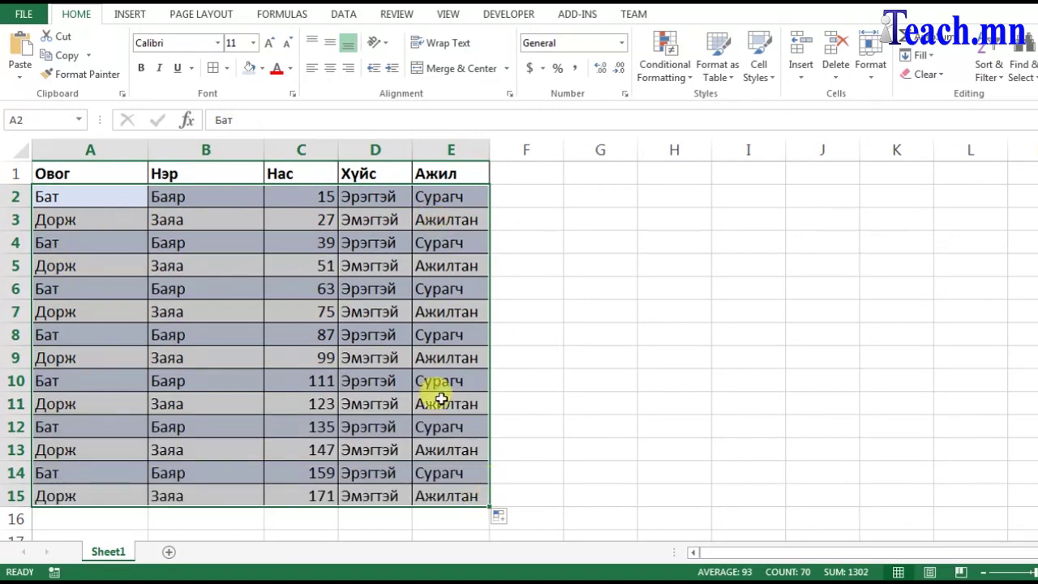
Switch the extension to Fill Formatting Only, restoring the original data with alternating light-blue rows.
{"action": "left_click", "coordinate": [514, 519]}
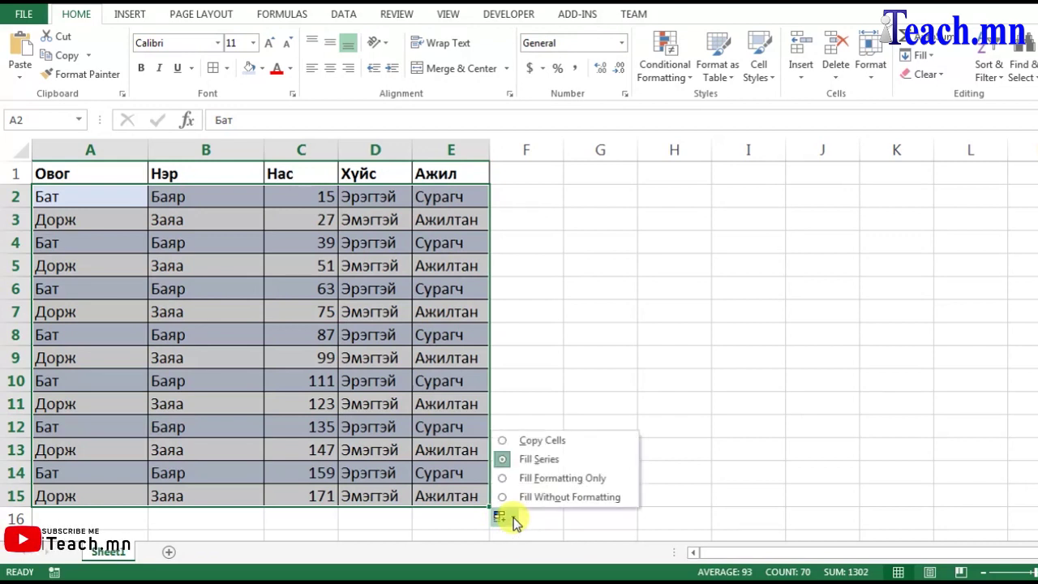
{"action": "left_click", "coordinate": [549, 480]}
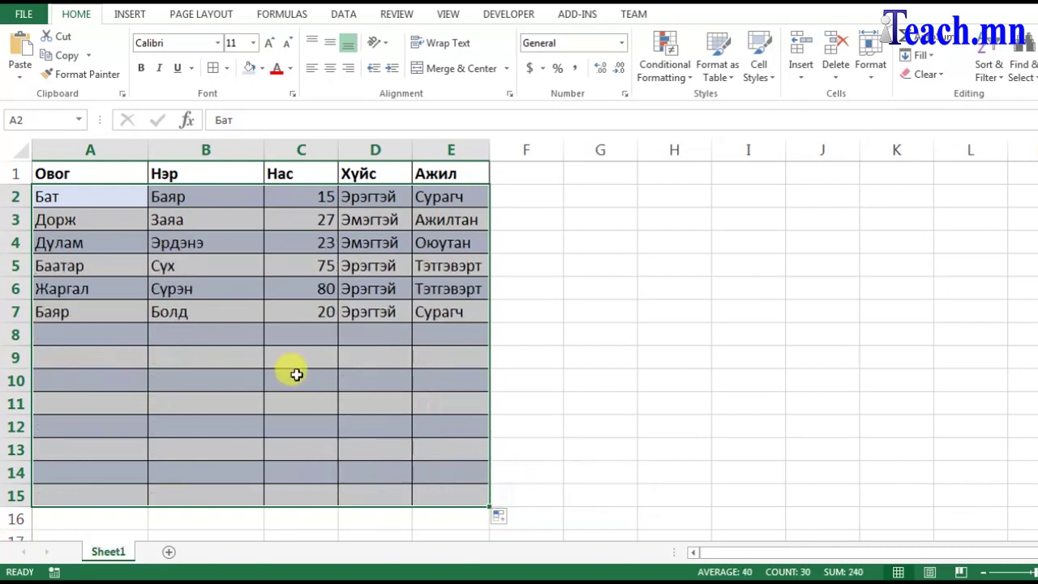
{"action": "left_click", "coordinate": [332, 369]}
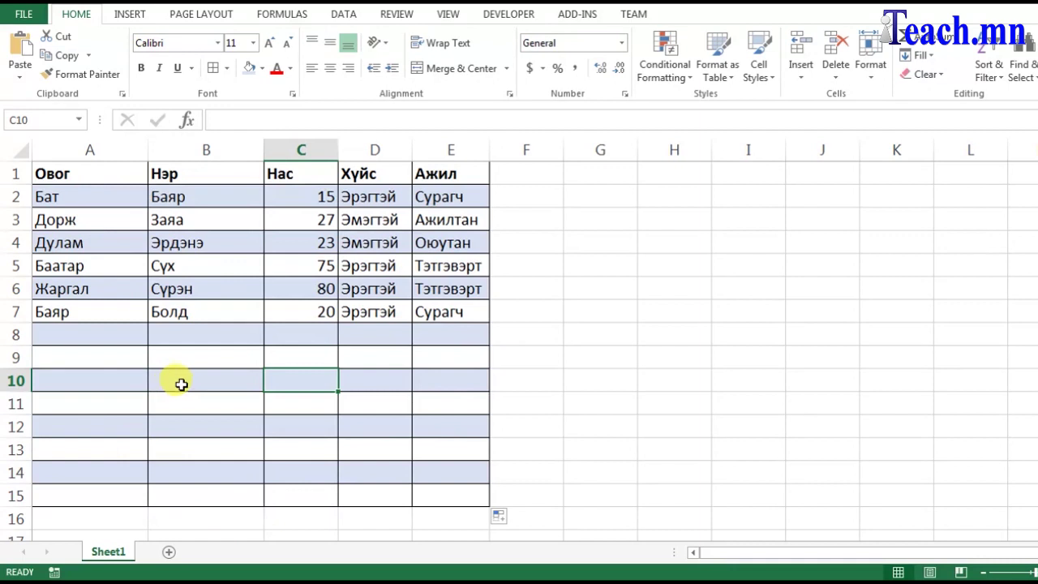
Undo the banding and row 2 fill, then start a new conditional formatting rule on A2:E16.
{"action": "key", "text": "ctrl+z"}
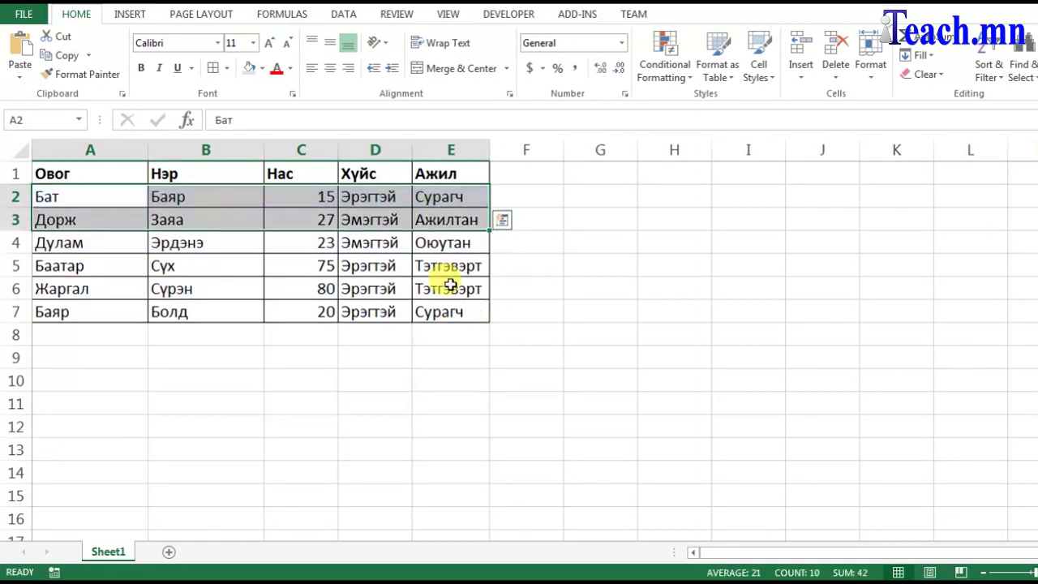
{"action": "key", "text": "ctrl+z"}
{"action": "key", "text": "ctrl+z"}
{"action": "mouse_move", "coordinate": [48, 196]}
{"action": "left_mouse_down"}
{"action": "mouse_move", "coordinate": [163, 212]}
{"action": "mouse_move", "coordinate": [449, 514]}
{"action": "left_mouse_up"}
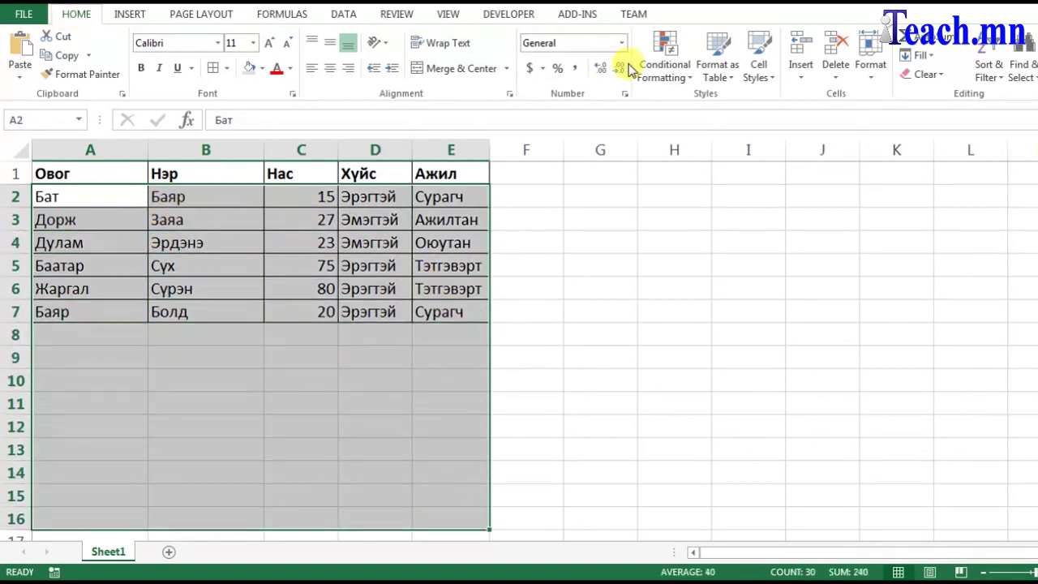
{"action": "left_click", "coordinate": [685, 84]}
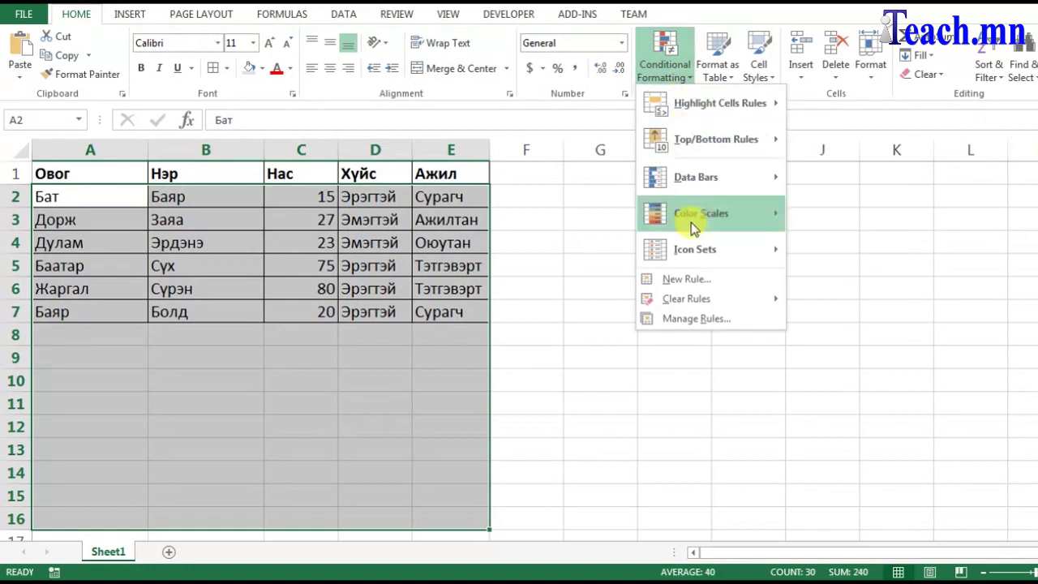
{"action": "left_click", "coordinate": [709, 284]}
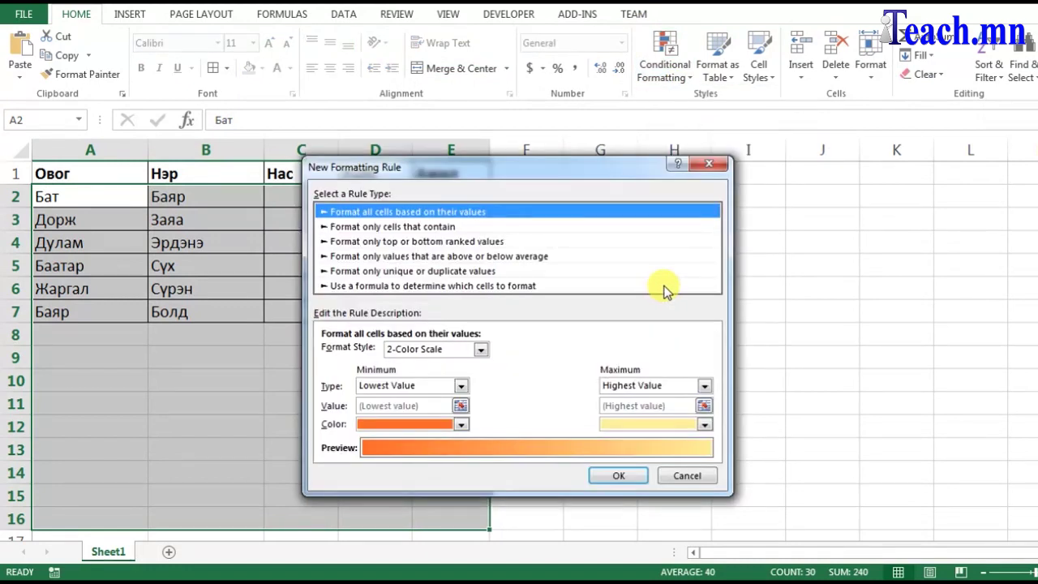
Make the rule formula-based with the condition =MOD(ROW(),2)=0, then go to its format settings.
{"action": "left_click", "coordinate": [437, 286]}
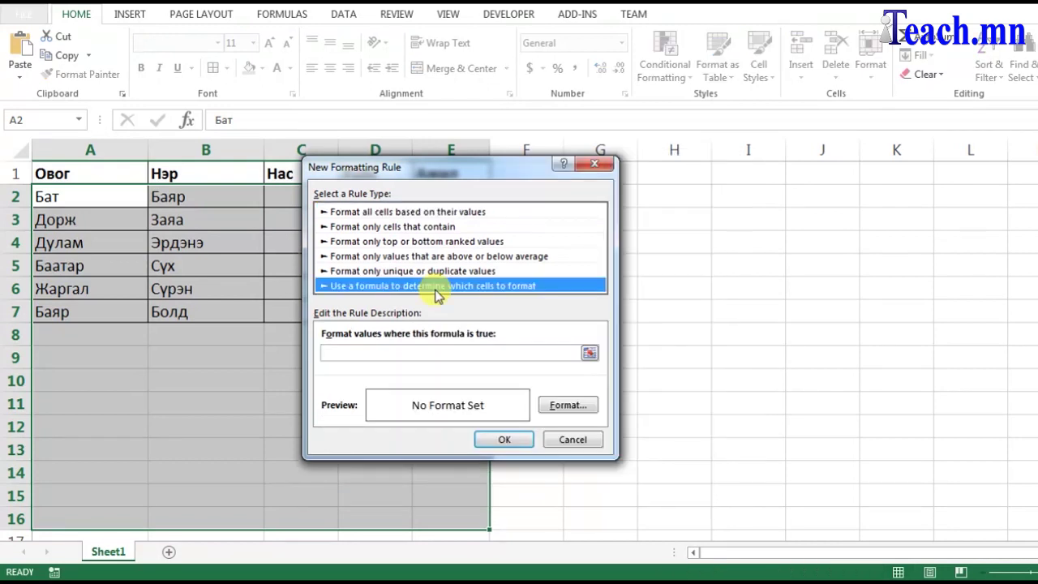
{"action": "left_click", "coordinate": [421, 353]}
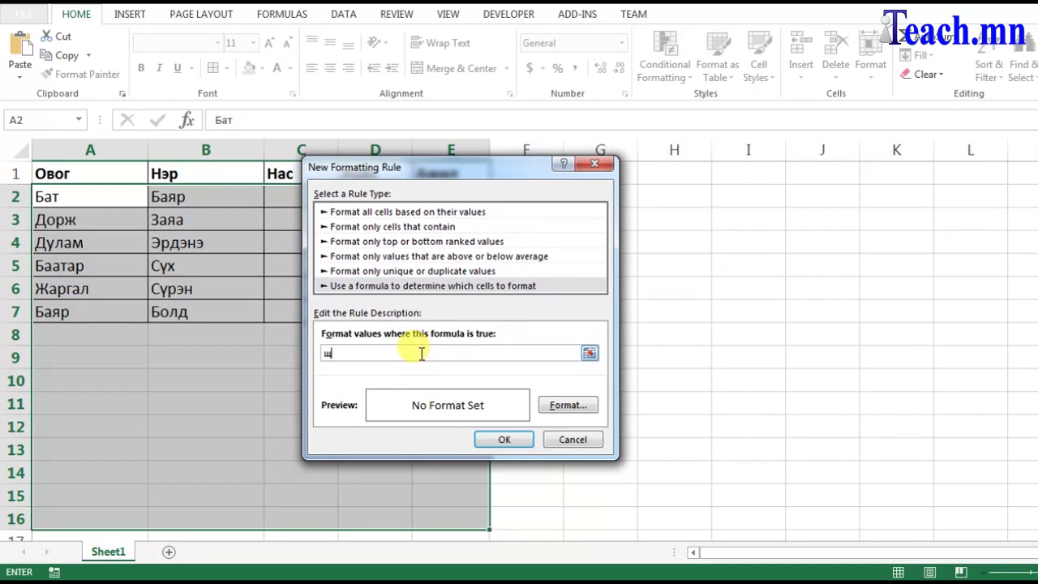
{"action": "type", "text": "="}
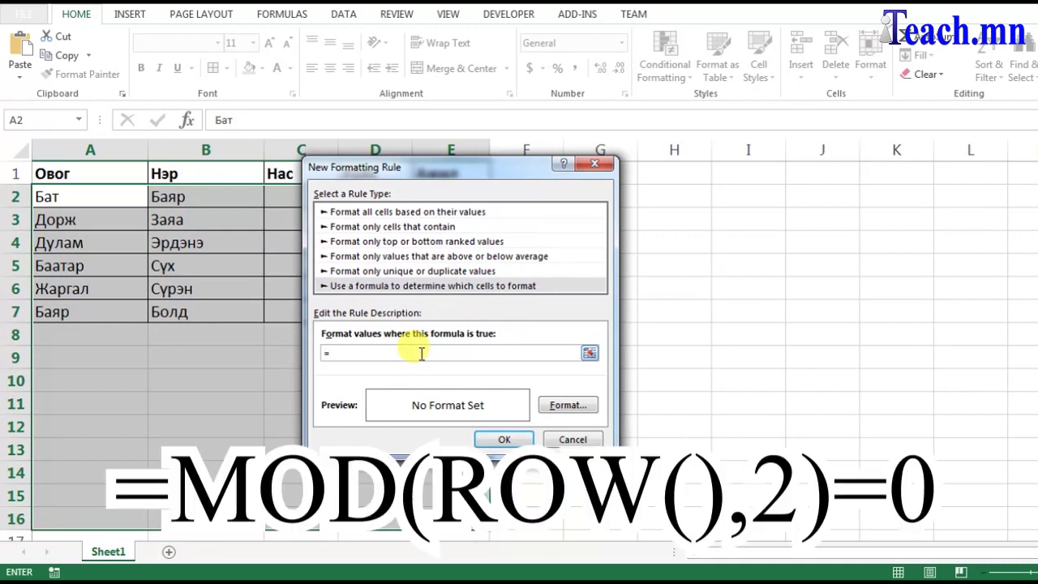
{"action": "type", "text": "MOD(ROW"}
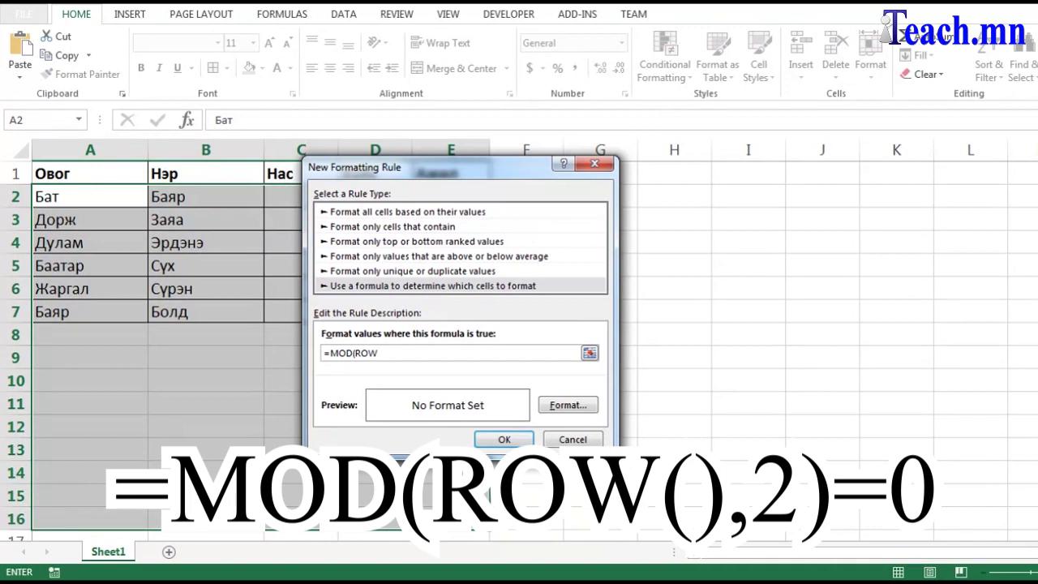
{"action": "type", "text": "),2)=0"}
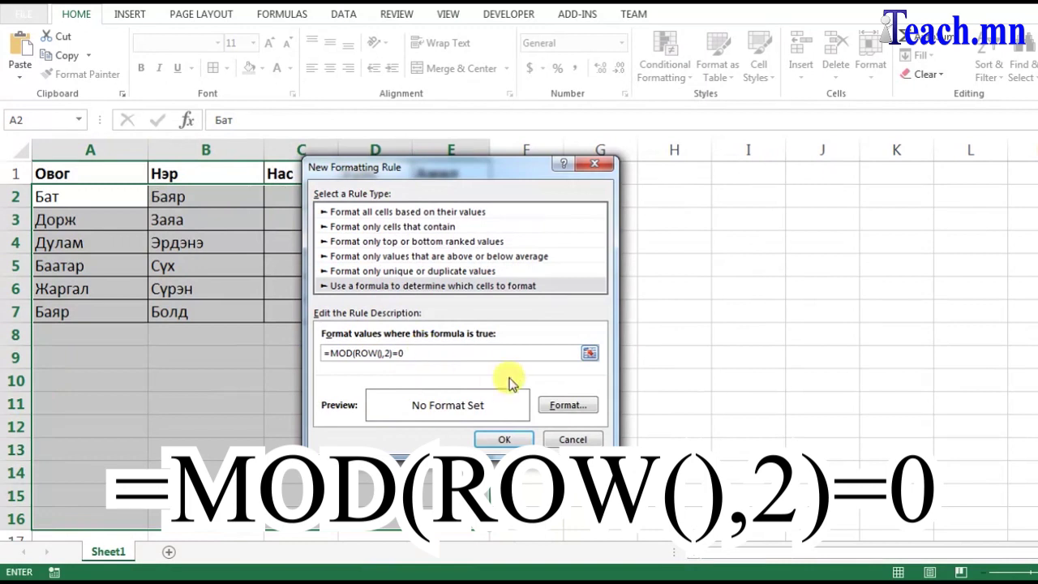
{"action": "left_click", "coordinate": [566, 410]}
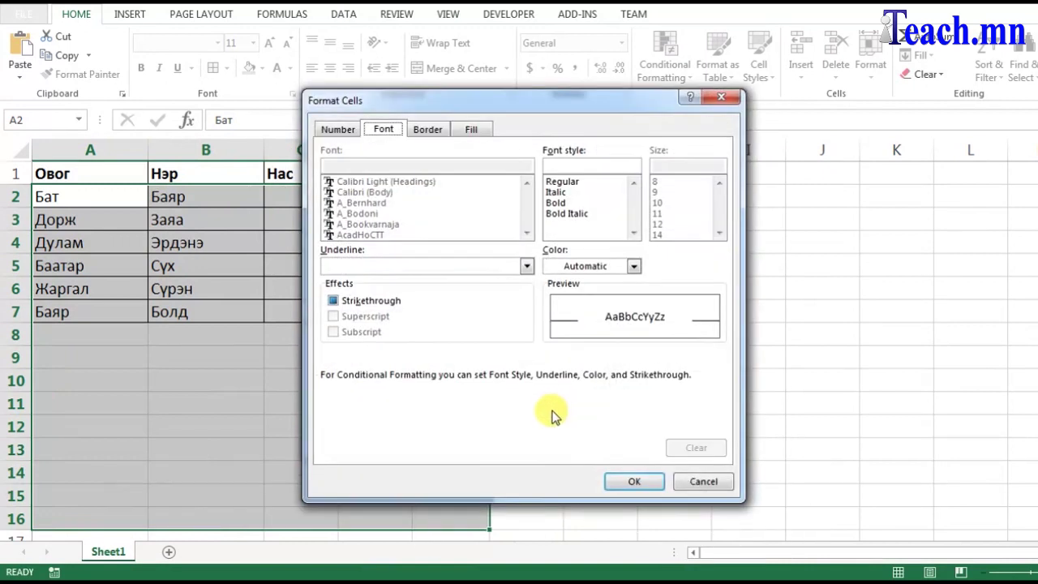
Give the =MOD(ROW(),2)=0 rule a light blue fill and apply it to A2:E16.
{"action": "left_click", "coordinate": [428, 130]}
{"action": "left_click", "coordinate": [473, 133]}
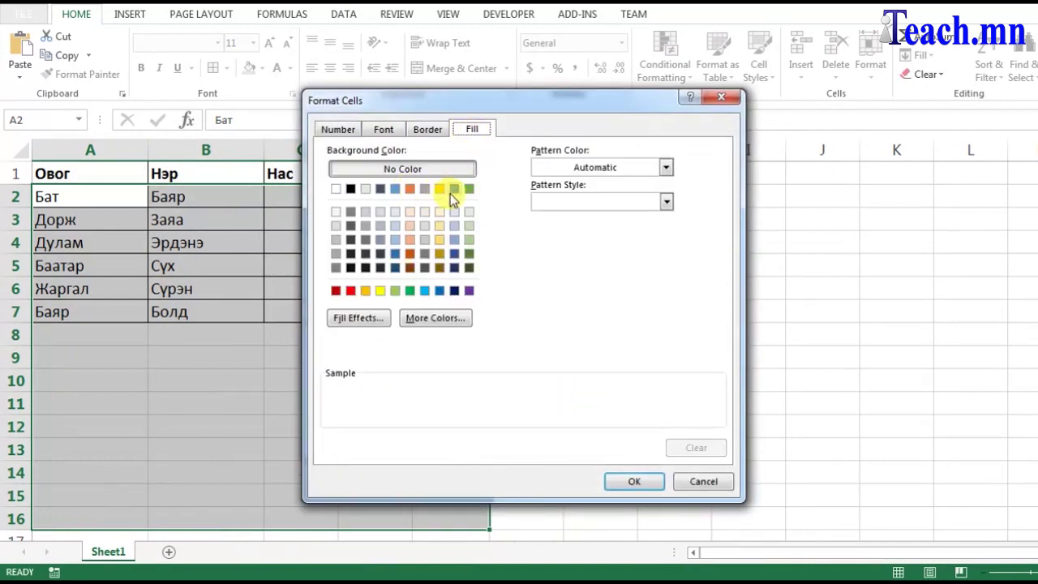
{"action": "left_click", "coordinate": [395, 211]}
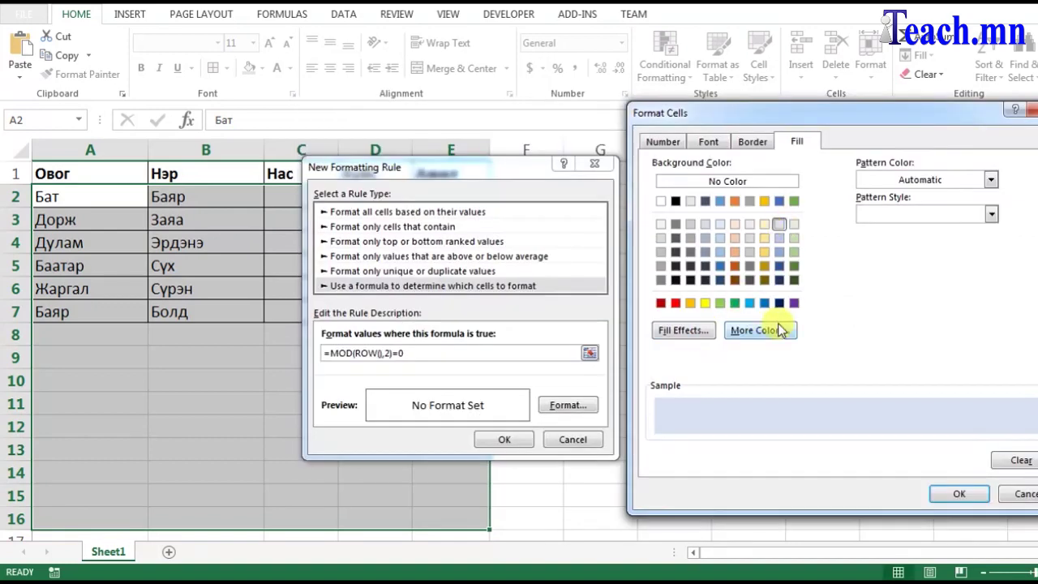
{"action": "left_click", "coordinate": [752, 142]}
{"action": "left_click", "coordinate": [708, 142]}
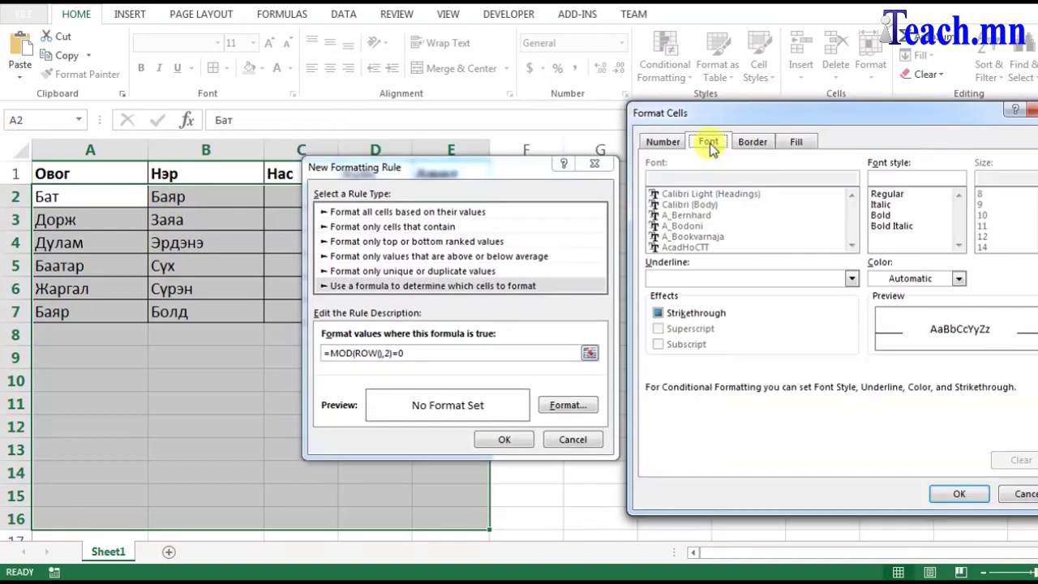
{"action": "left_click", "coordinate": [796, 141]}
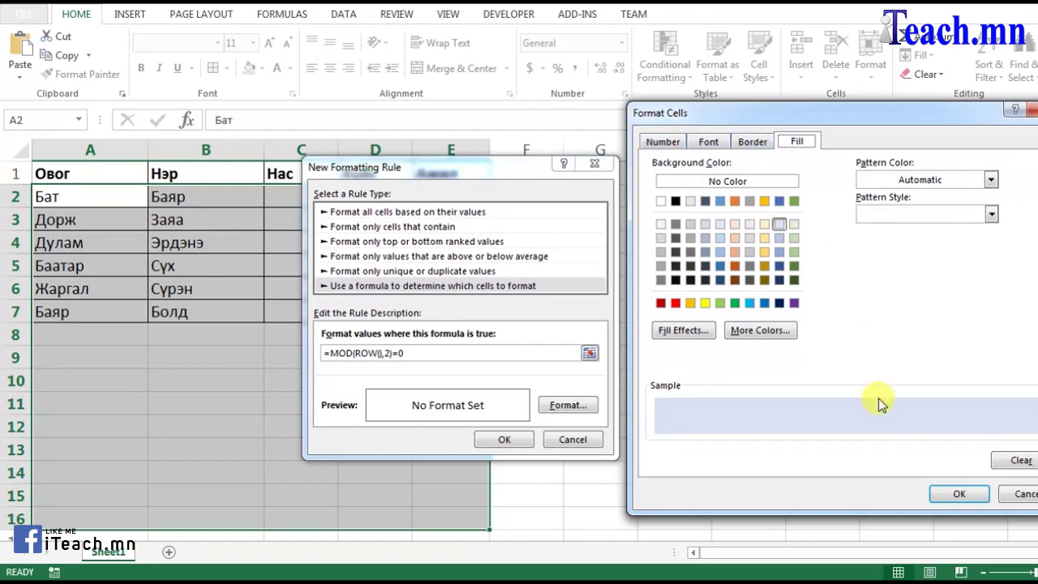
{"action": "left_click", "coordinate": [960, 496]}
{"action": "left_click", "coordinate": [501, 438]}
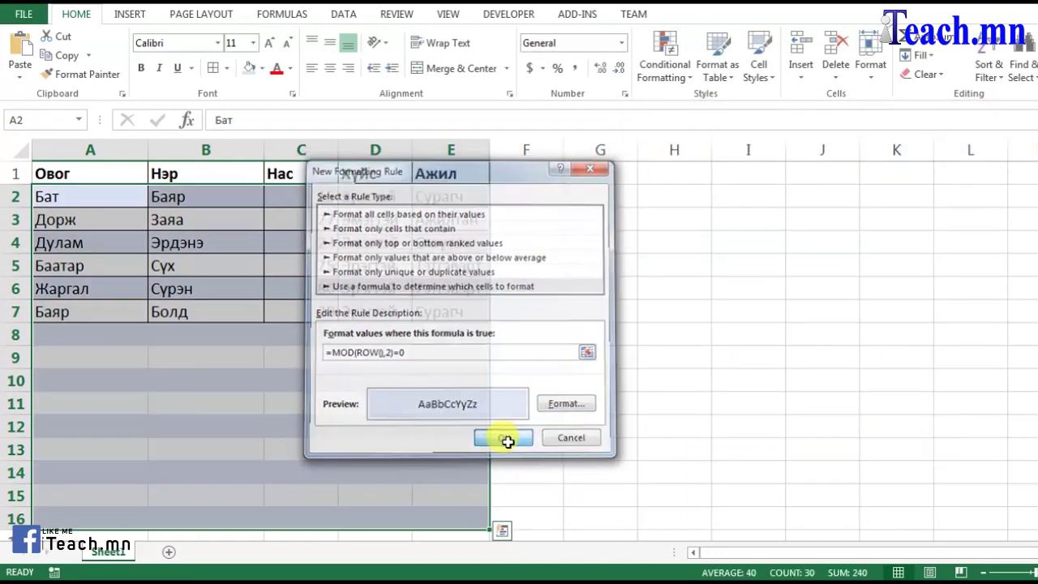
{"action": "left_click", "coordinate": [451, 403]}
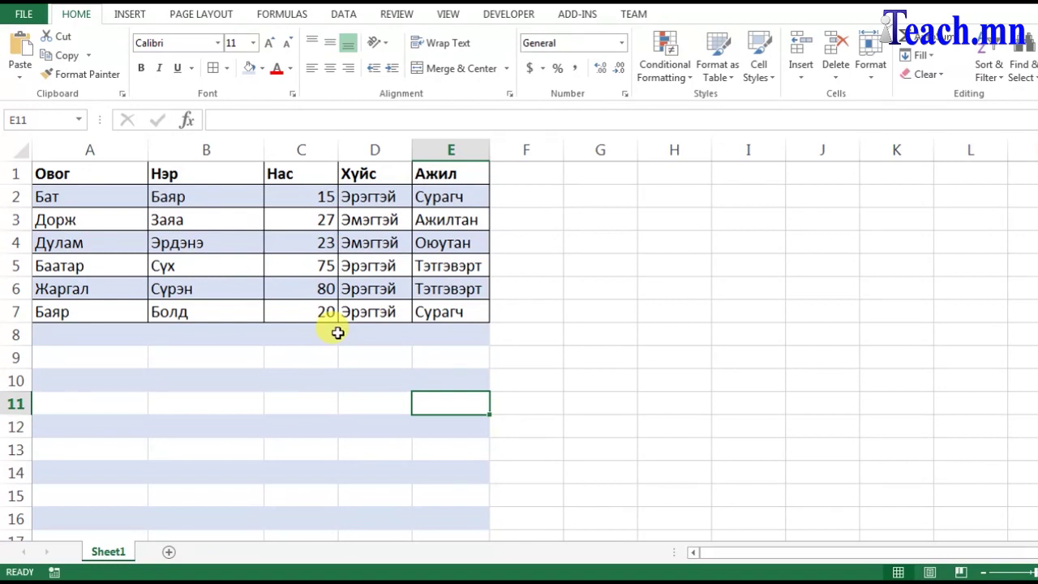
Insert a blank row at row 8 and another above Баатар at row 5.
{"action": "left_click", "coordinate": [15, 334]}
{"action": "right_click", "coordinate": [15, 335]}
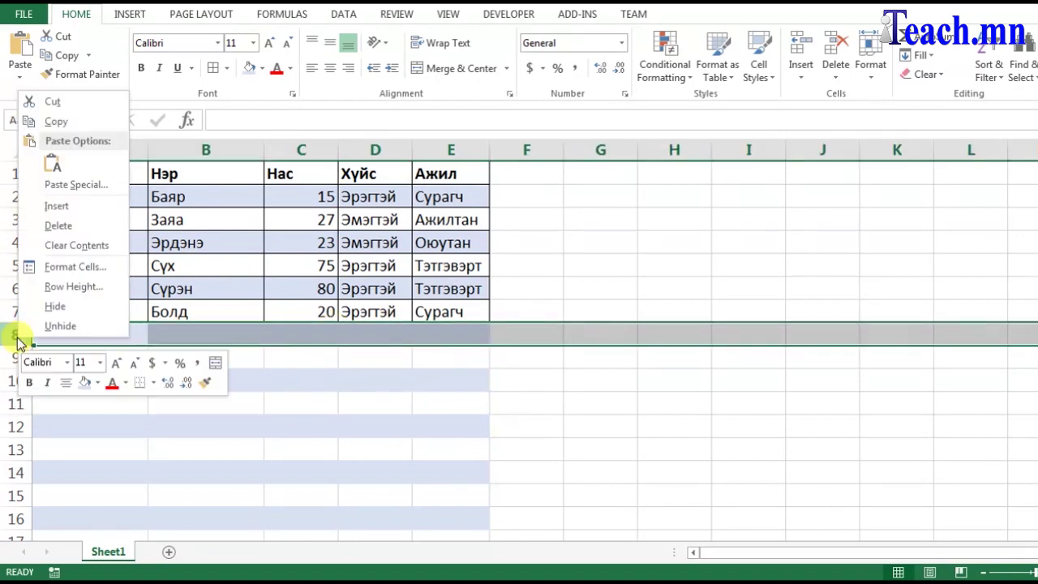
{"action": "left_click", "coordinate": [77, 206]}
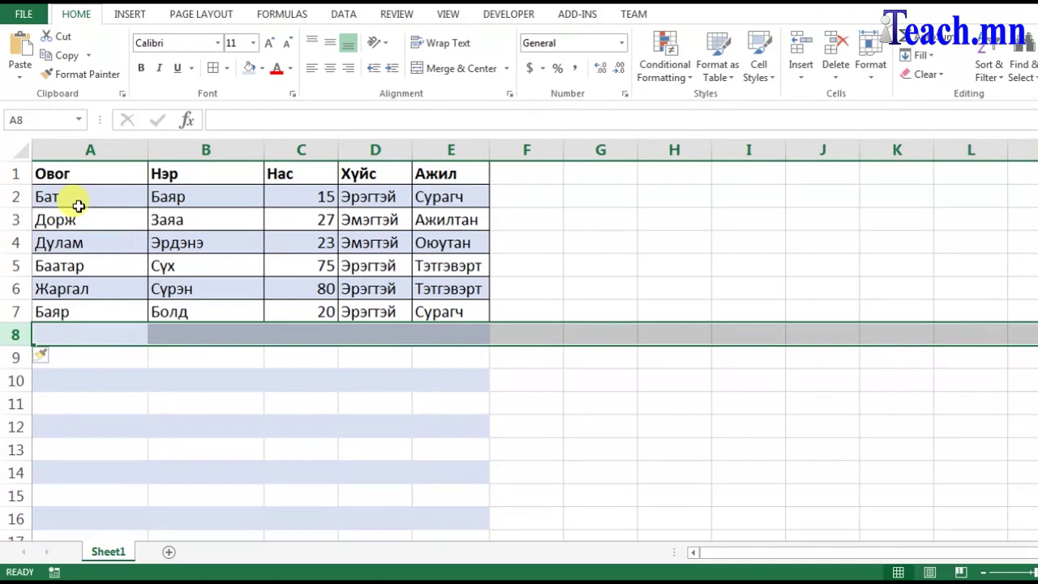
{"action": "left_click", "coordinate": [15, 358]}
{"action": "left_click", "coordinate": [20, 265]}
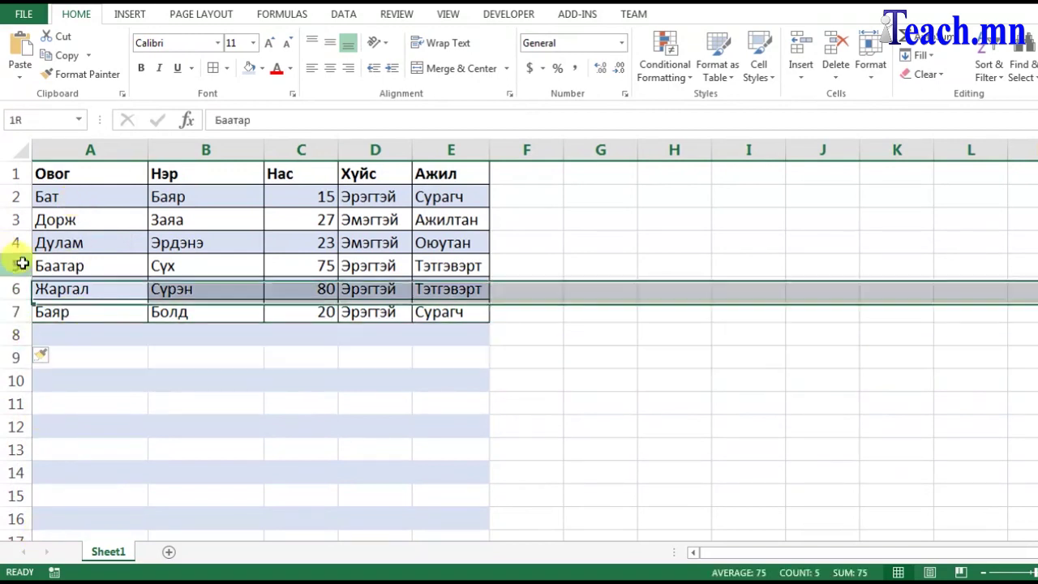
{"action": "right_click", "coordinate": [23, 265]}
{"action": "left_click", "coordinate": [64, 379]}
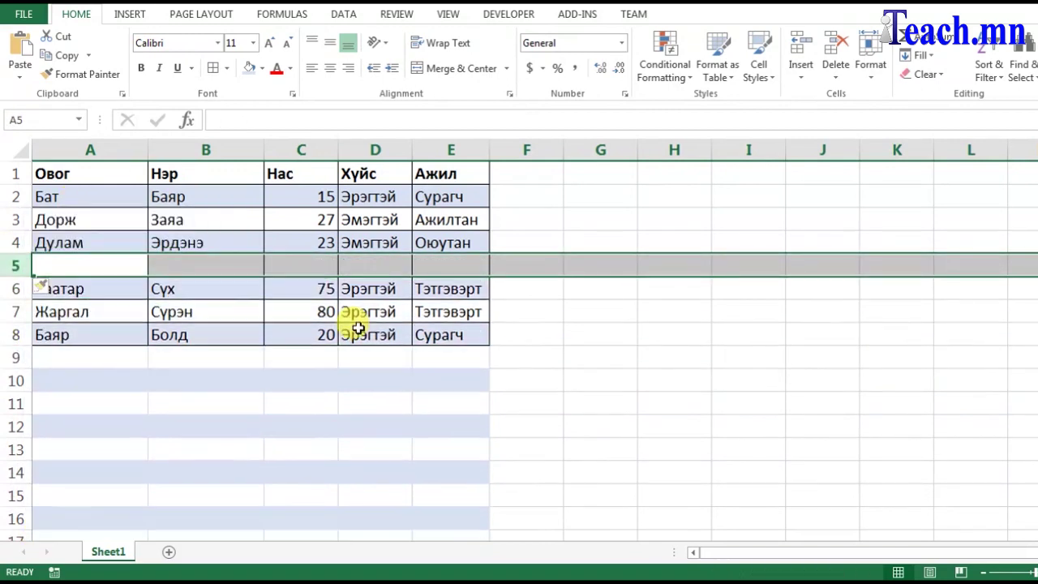
{"action": "left_click", "coordinate": [411, 386]}
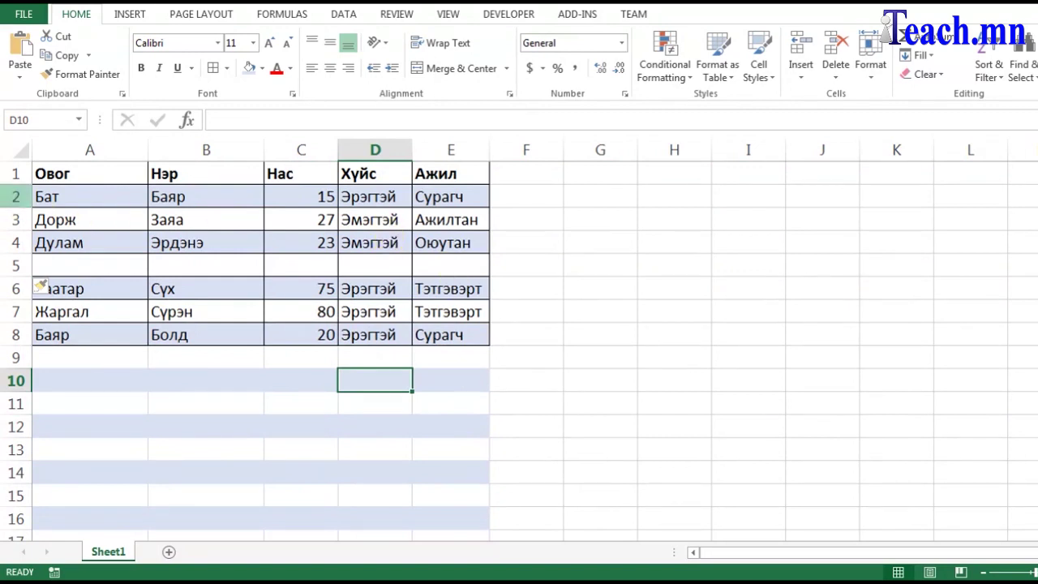
Insert a blank row above Дорж at row 3.
{"action": "left_click", "coordinate": [15, 199]}
{"action": "left_click", "coordinate": [15, 220]}
{"action": "right_click", "coordinate": [15, 220]}
{"action": "left_click", "coordinate": [63, 333]}
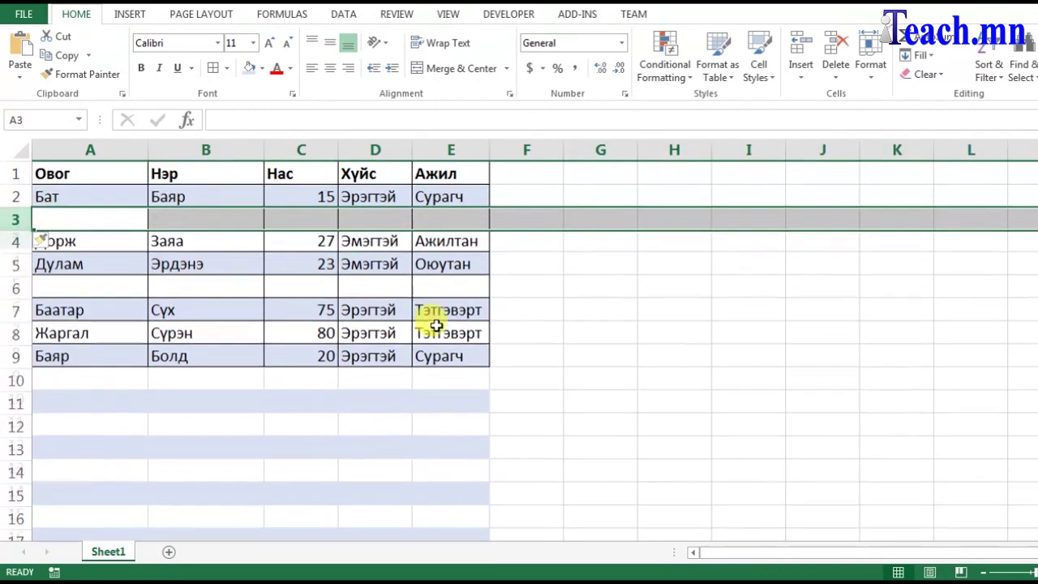
{"action": "left_click", "coordinate": [479, 265]}
{"action": "scroll", "coordinate": [473, 299], "scroll_direction": "down", "scroll_amount": 3}
{"action": "scroll", "coordinate": [478, 300], "scroll_direction": "up", "scroll_amount": 3}
Insert a blank row above Баяр at row 9, then revert to the unshaded table.
{"action": "left_click", "coordinate": [16, 356]}
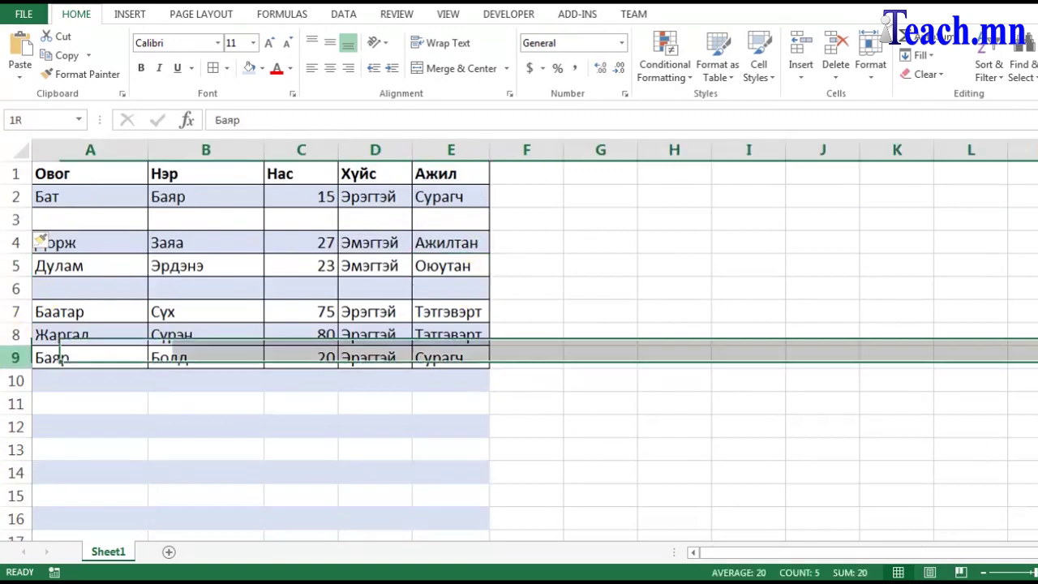
{"action": "right_click", "coordinate": [16, 360]}
{"action": "left_click", "coordinate": [77, 228]}
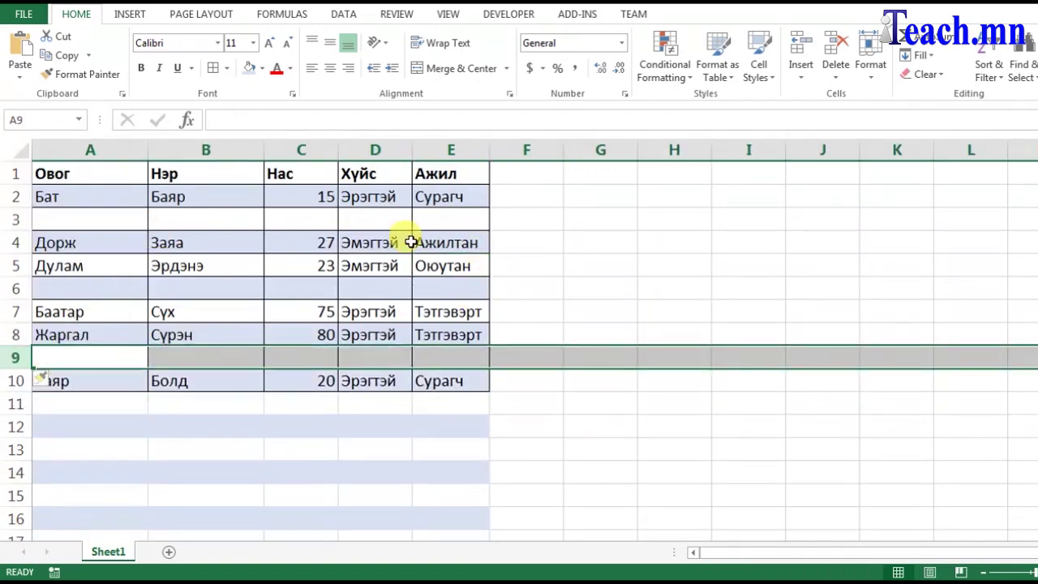
{"action": "left_click", "coordinate": [428, 259]}
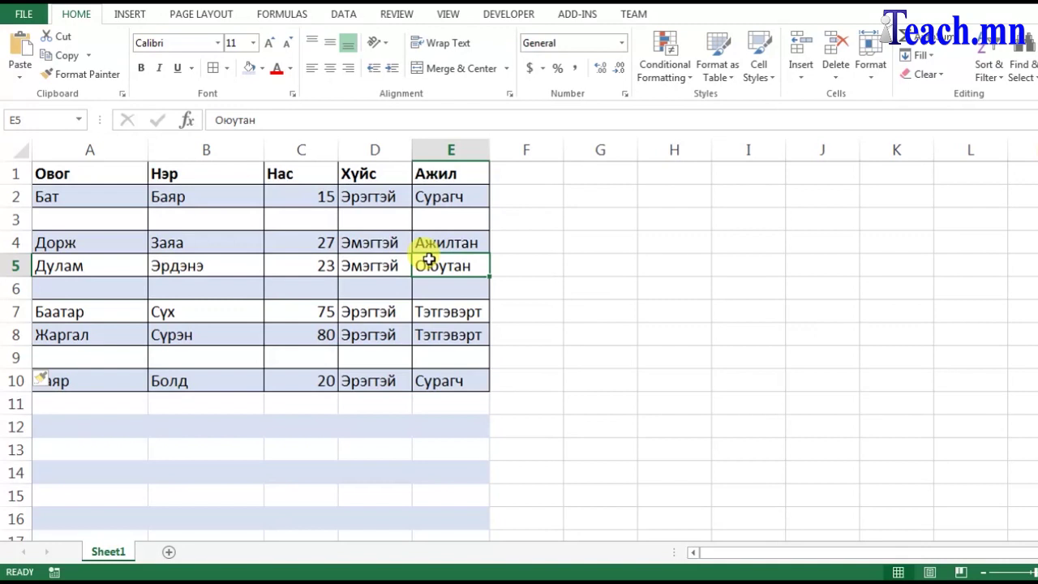
{"action": "key", "text": "ctrl+shift+d"}
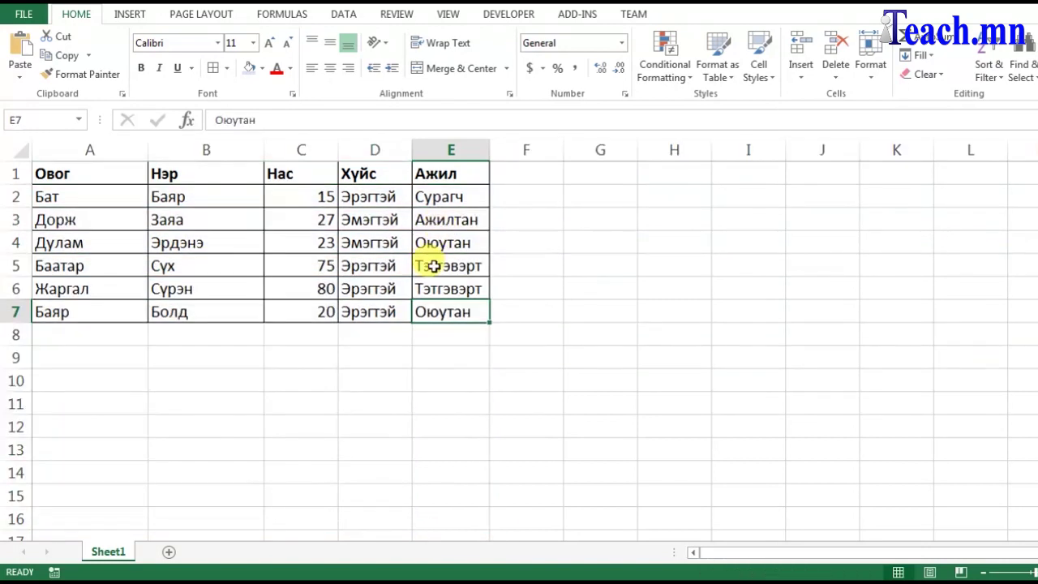
Drag A2:E3 down to row 13 and keep only its formatting, giving alternating light-blue rows.
{"action": "mouse_move", "coordinate": [46, 199]}
{"action": "left_mouse_down"}
{"action": "mouse_move", "coordinate": [357, 265]}
{"action": "mouse_move", "coordinate": [473, 224]}
{"action": "left_mouse_up"}
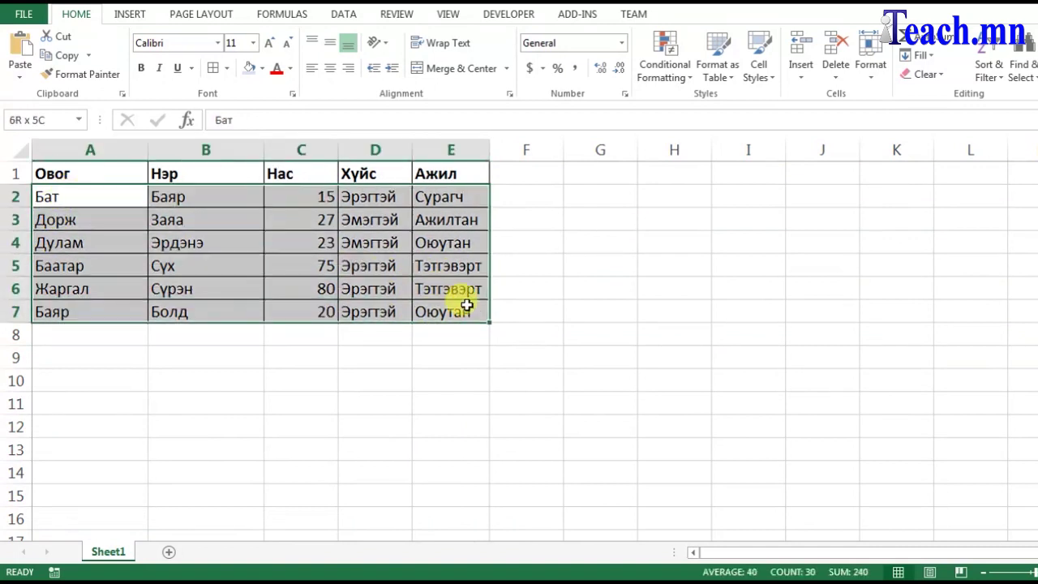
{"action": "left_click_drag", "start_coordinate": [472, 223], "coordinate": [471, 203]}
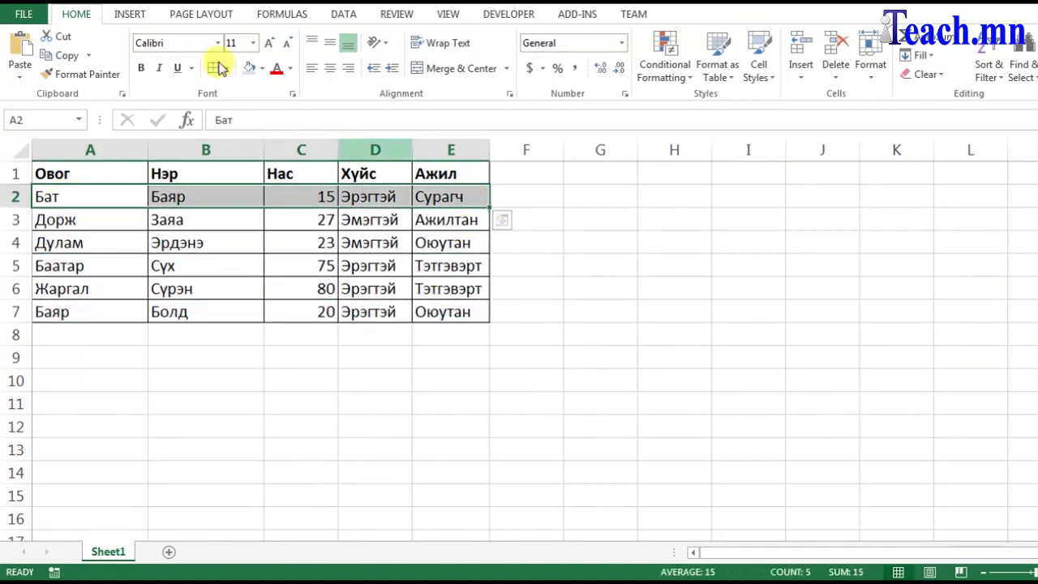
{"action": "left_click_drag", "start_coordinate": [49, 199], "coordinate": [470, 240]}
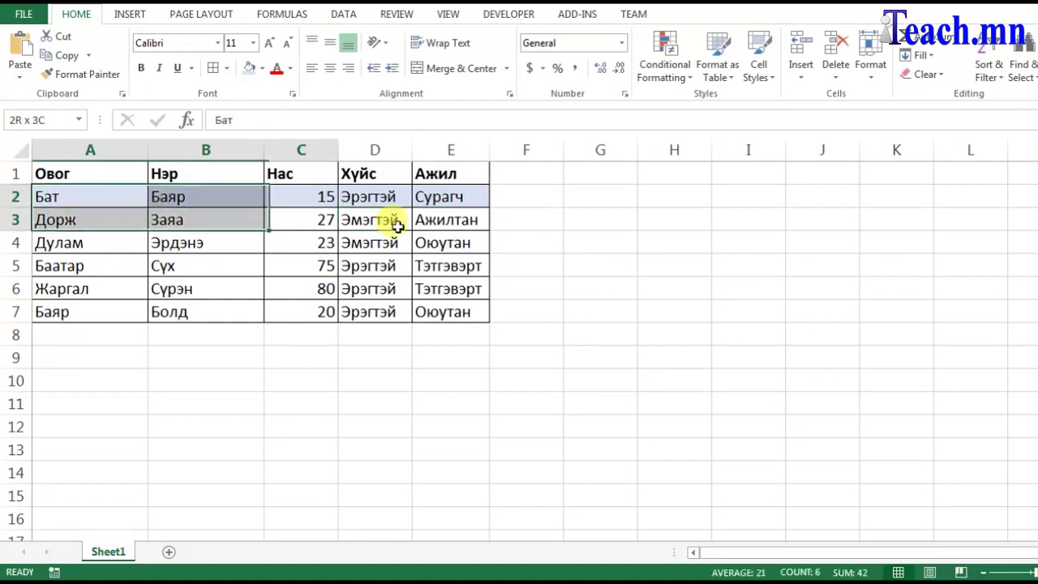
{"action": "left_click_drag", "start_coordinate": [121, 189], "coordinate": [459, 220]}
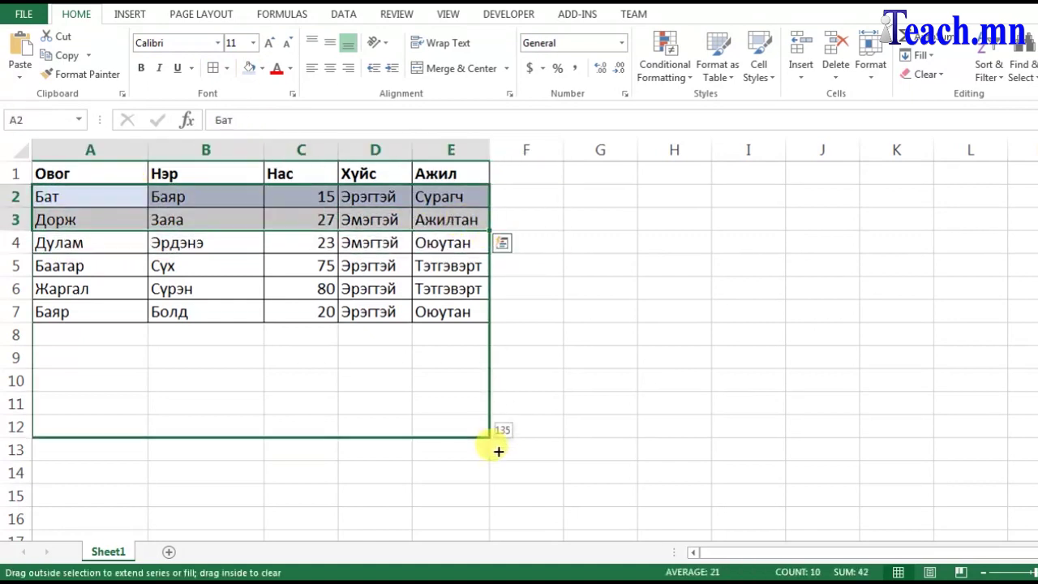
{"action": "left_click_drag", "start_coordinate": [488, 234], "coordinate": [489, 459]}
{"action": "left_click", "coordinate": [511, 473]}
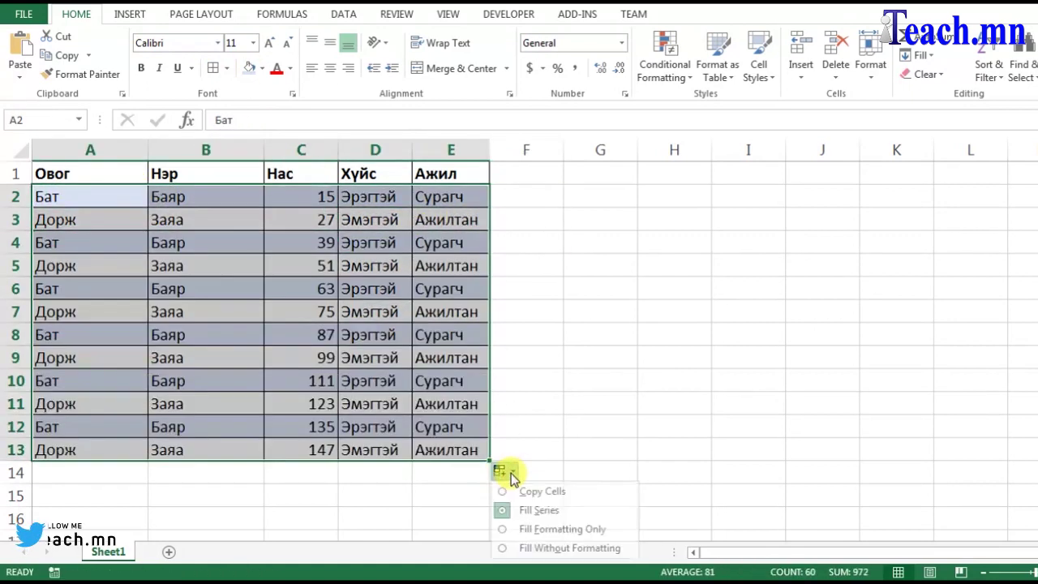
{"action": "left_click", "coordinate": [546, 529]}
{"action": "left_click", "coordinate": [17, 311]}
{"action": "right_click", "coordinate": [17, 289]}
{"action": "left_click", "coordinate": [58, 398]}
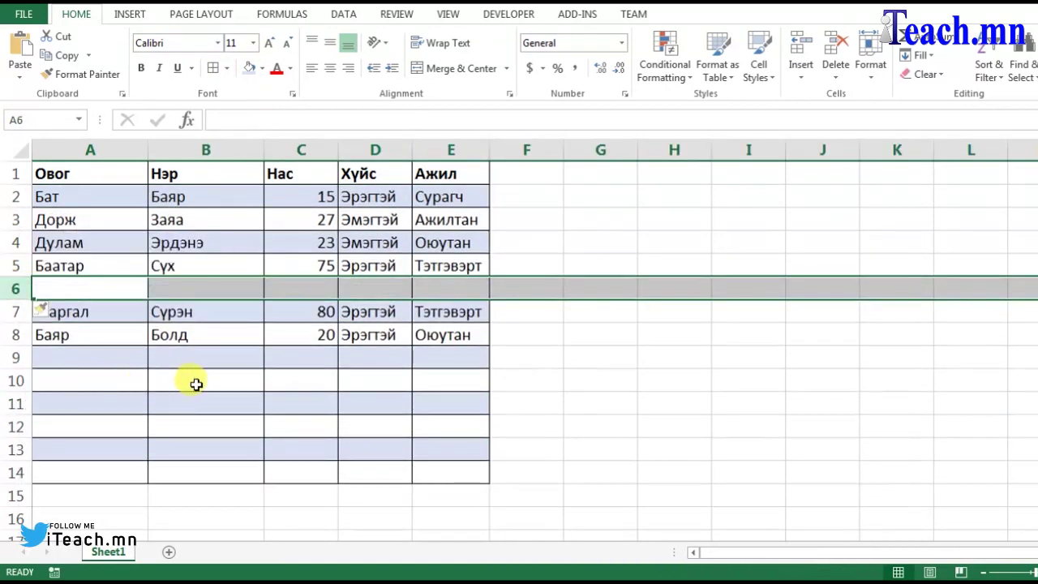
{"action": "left_click_drag", "start_coordinate": [86, 332], "coordinate": [20, 315]}
{"action": "right_click", "coordinate": [20, 315]}
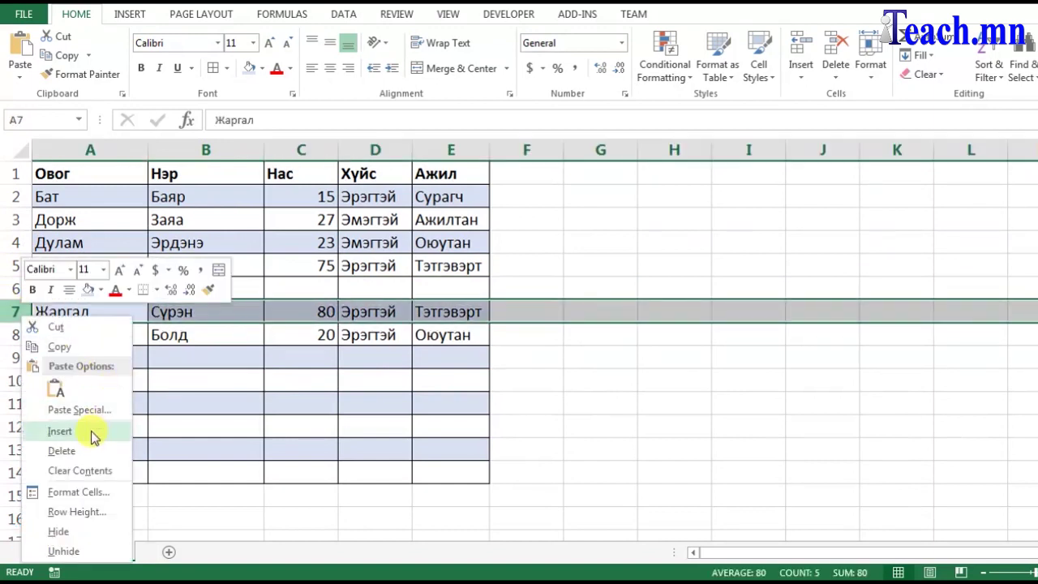
{"action": "left_click", "coordinate": [93, 430]}
{"action": "left_click", "coordinate": [322, 400]}
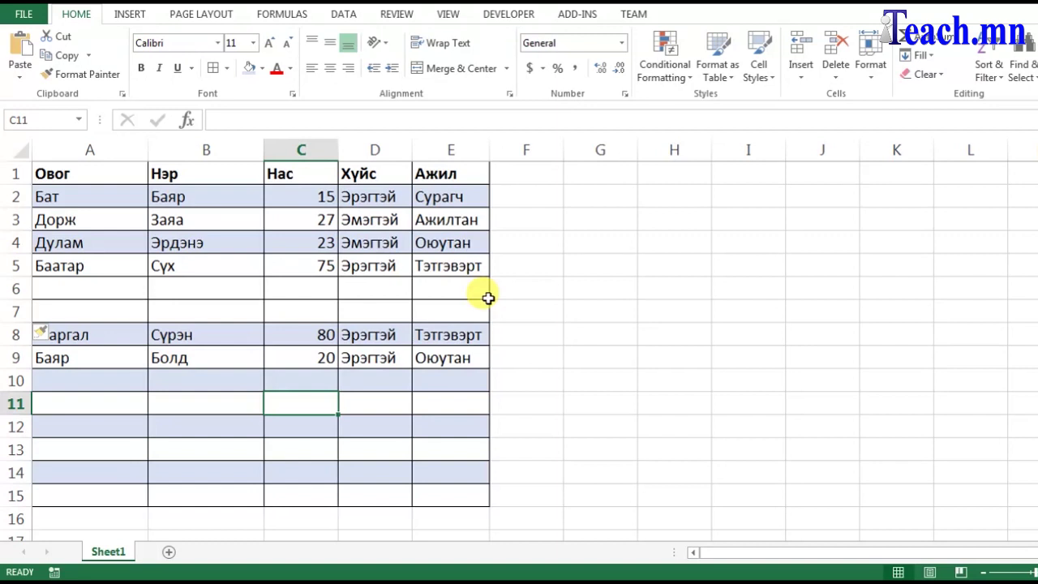
{"action": "key", "text": "ctrl+z"}
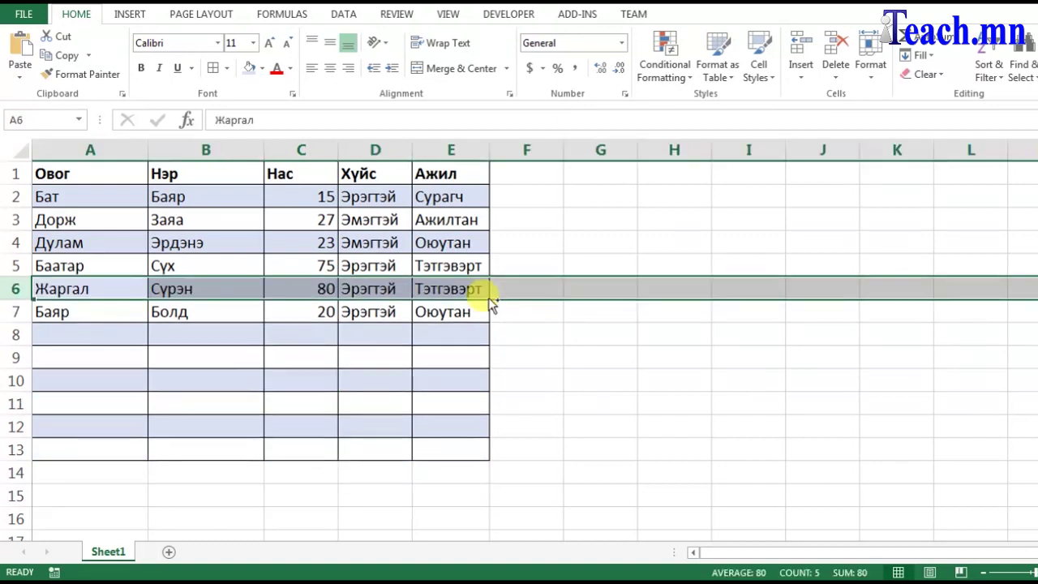
{"action": "key", "text": "ctrl+z"}
{"action": "left_click_drag", "start_coordinate": [48, 173], "coordinate": [454, 468]}
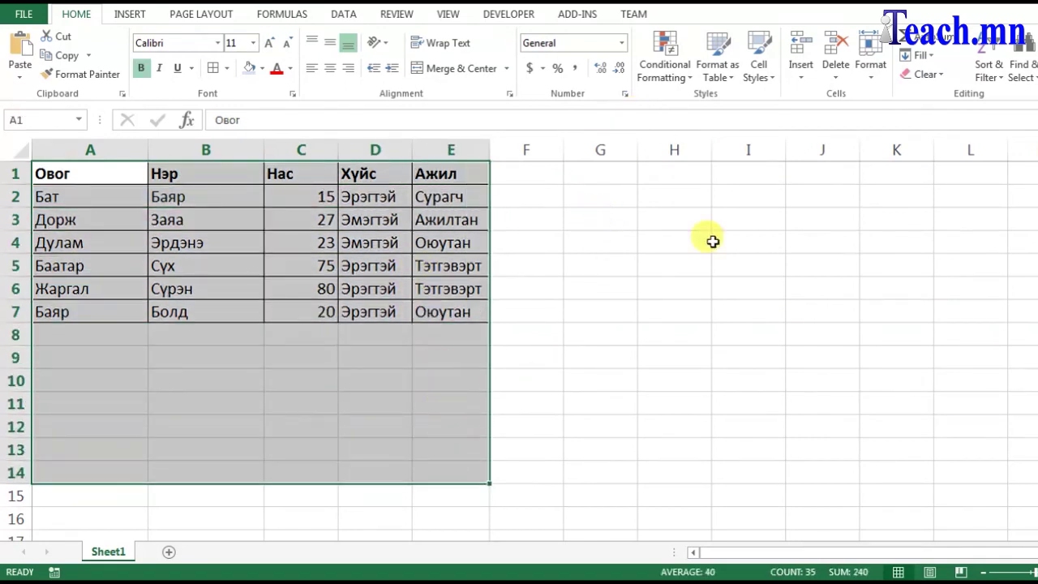
Format A1:E14 as a table with headers using a light blue banded style.
{"action": "left_click", "coordinate": [730, 78]}
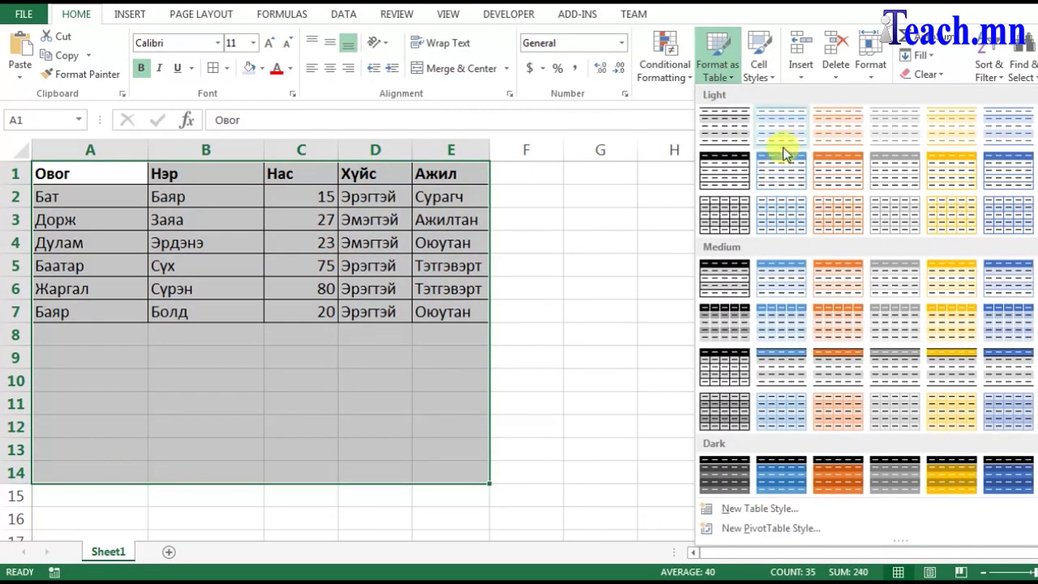
{"action": "left_click", "coordinate": [781, 169]}
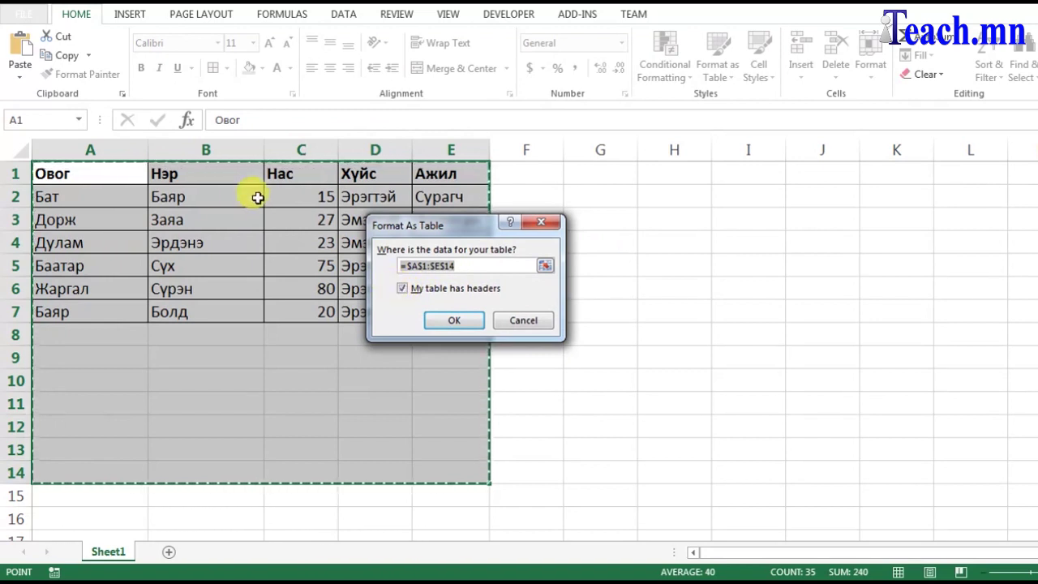
{"action": "left_click", "coordinate": [459, 320]}
{"action": "left_click", "coordinate": [441, 258]}
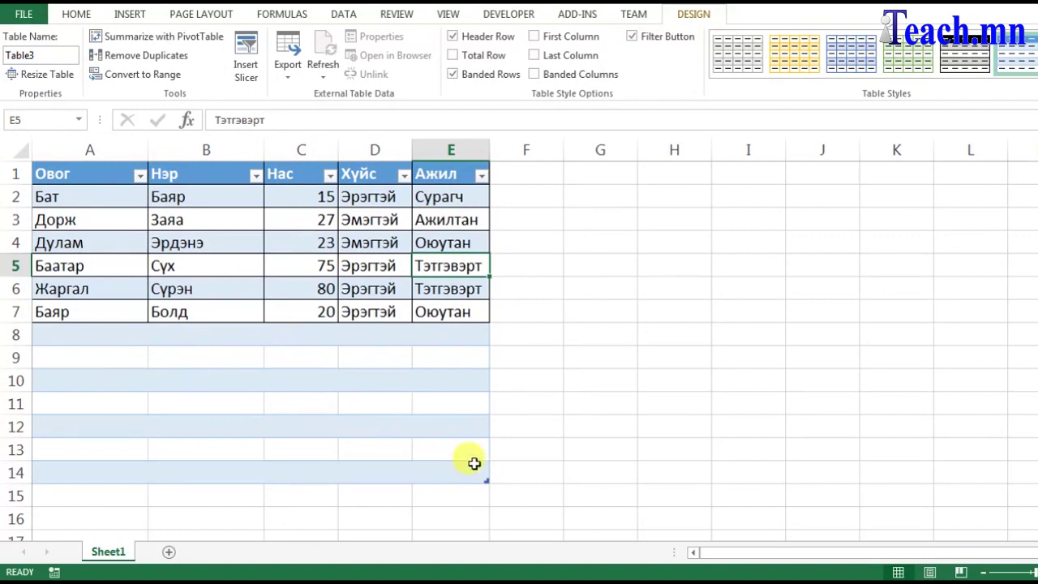
Turn off Filter Button for Table3 so the header row has no filter arrows.
{"action": "left_click", "coordinate": [463, 465]}
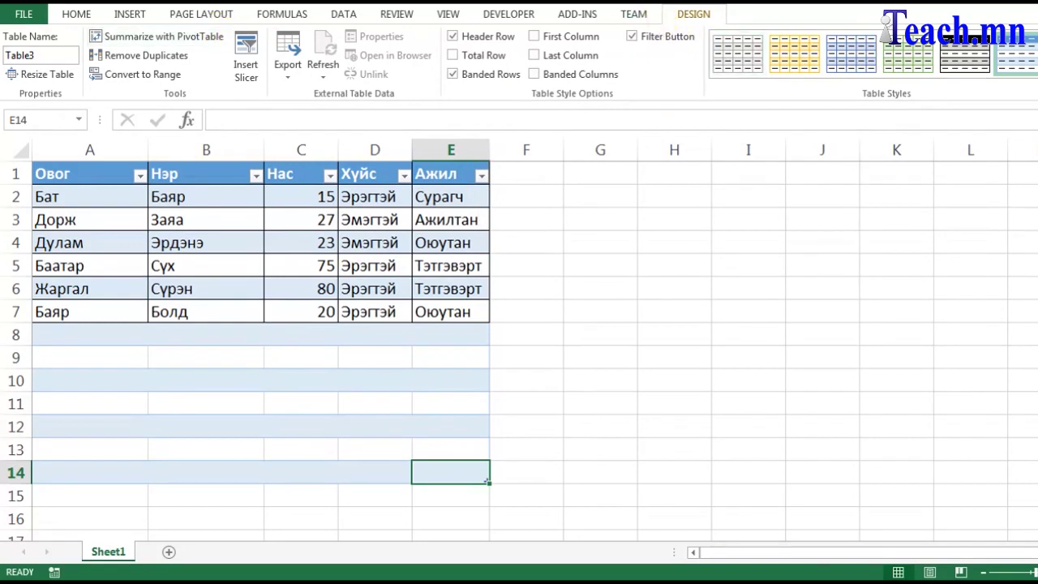
{"action": "left_click", "coordinate": [651, 41]}
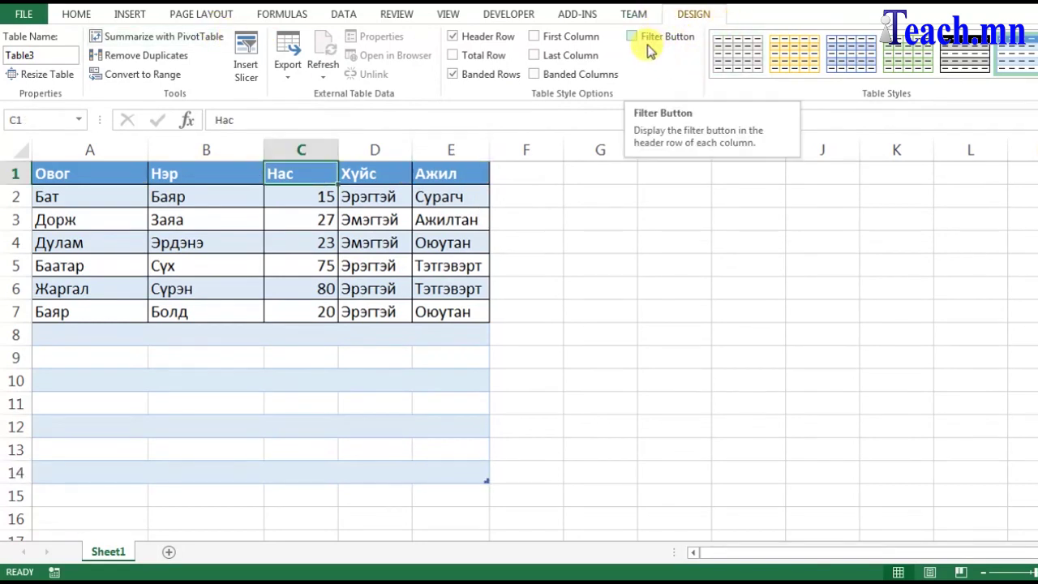
{"action": "left_click", "coordinate": [627, 39]}
{"action": "left_click", "coordinate": [637, 39]}
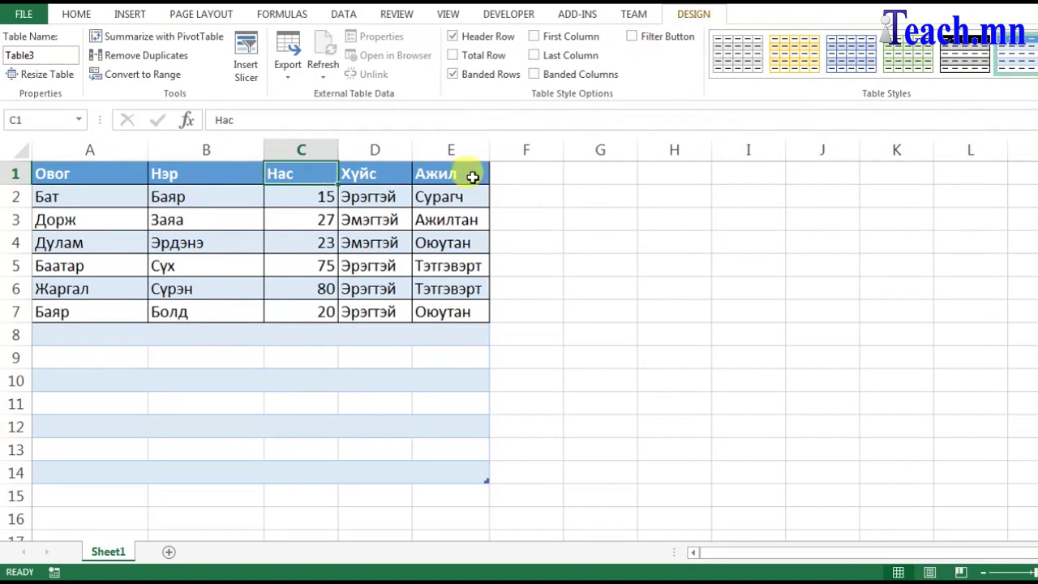
{"action": "left_click", "coordinate": [461, 220]}
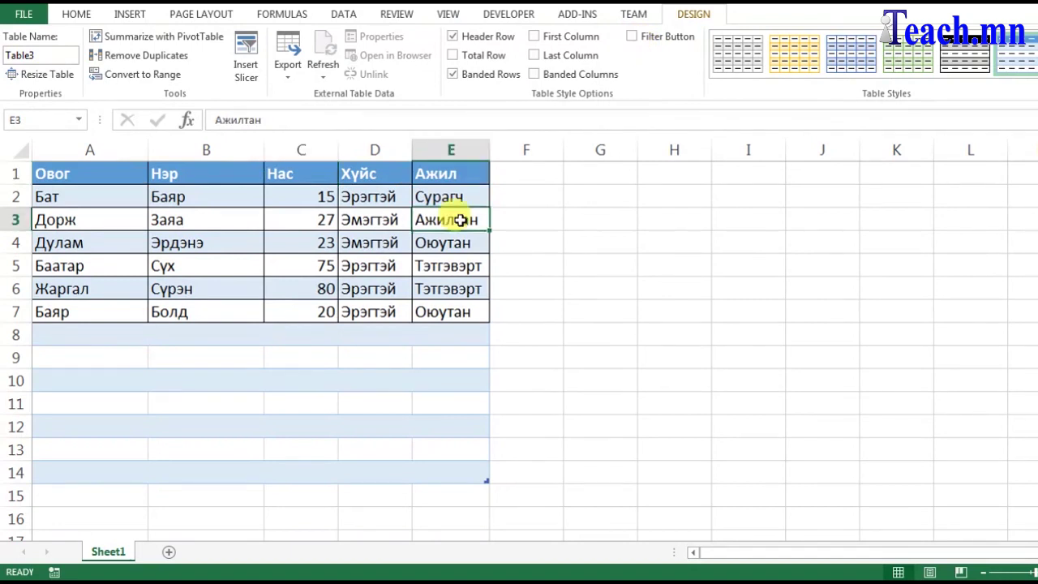